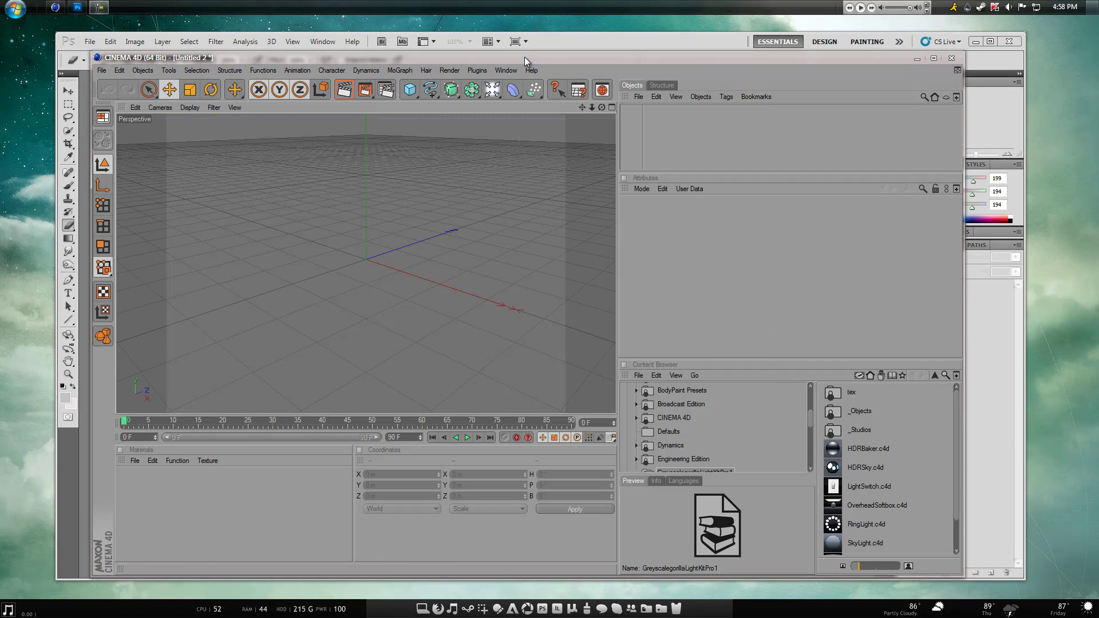
Arrange the Cinema 4D window beside Photoshop and add a Cube to the scene.
drag(524, 56, 516, 109)
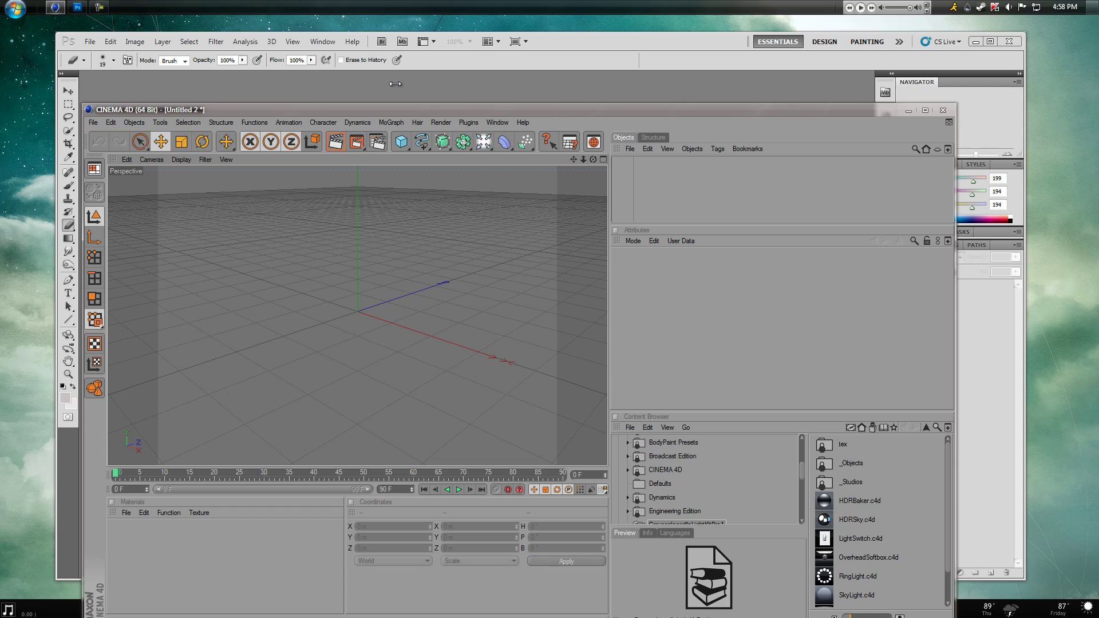
drag(405, 109, 411, 50)
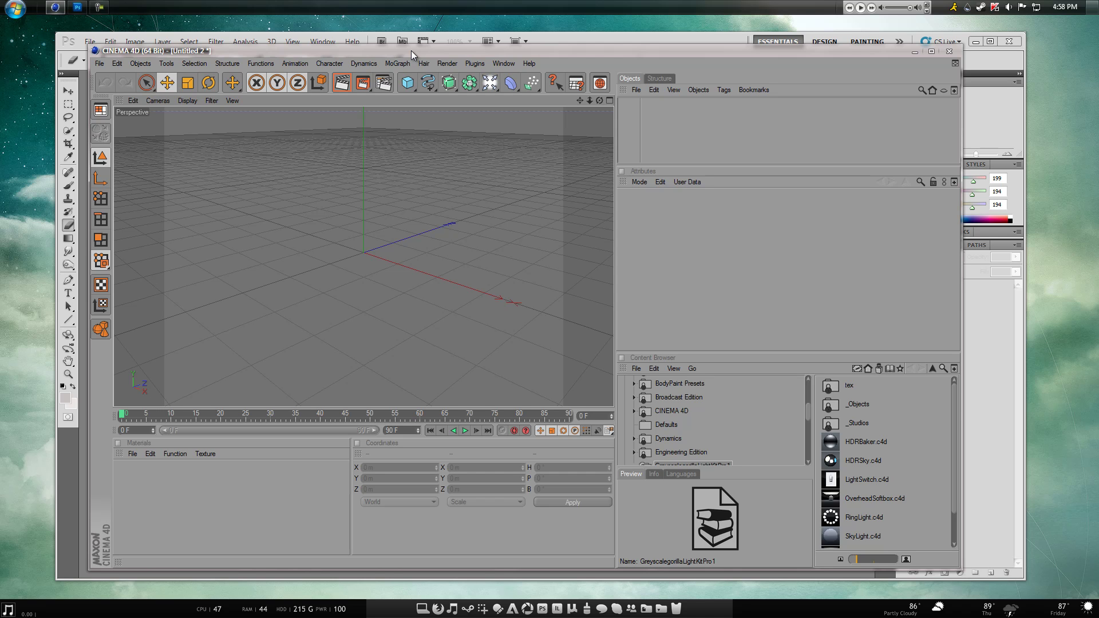
mouse_move(279, 49)
mouse_down()
mouse_move(359, 164)
mouse_move(275, 40)
mouse_up()
click(412, 78)
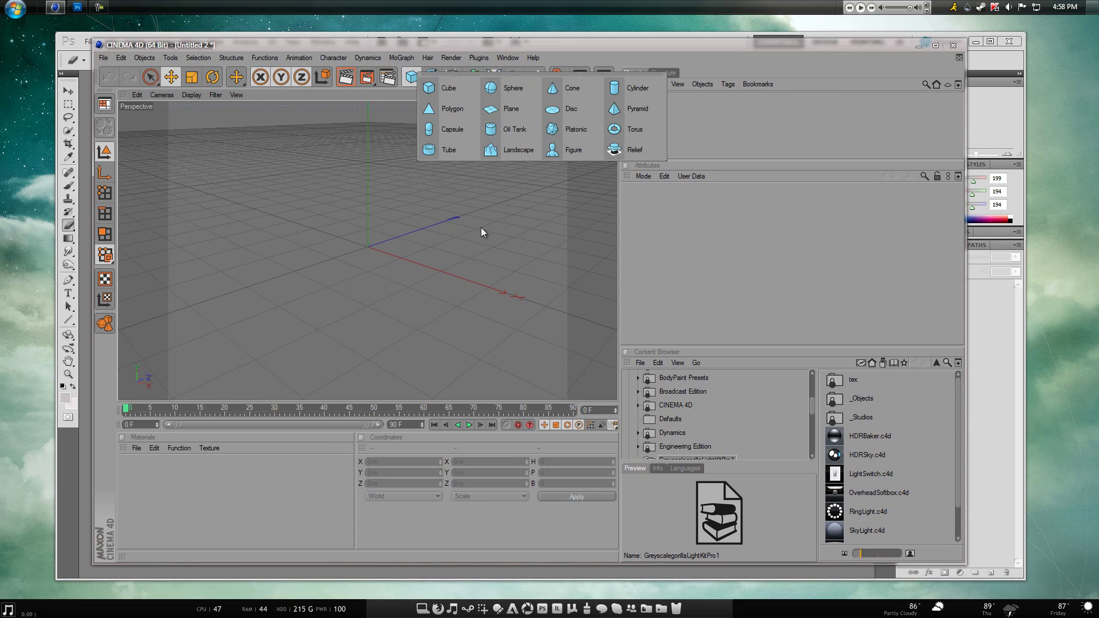
click(444, 87)
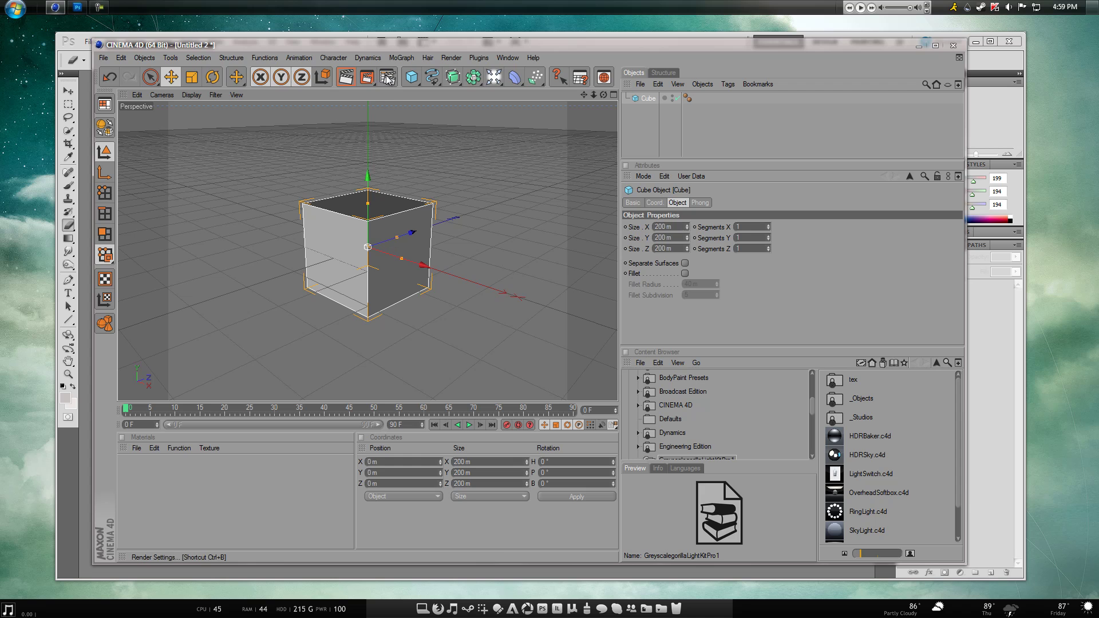
Set the render output to 800 x 600 with Best anti-aliasing.
click(387, 79)
click(200, 56)
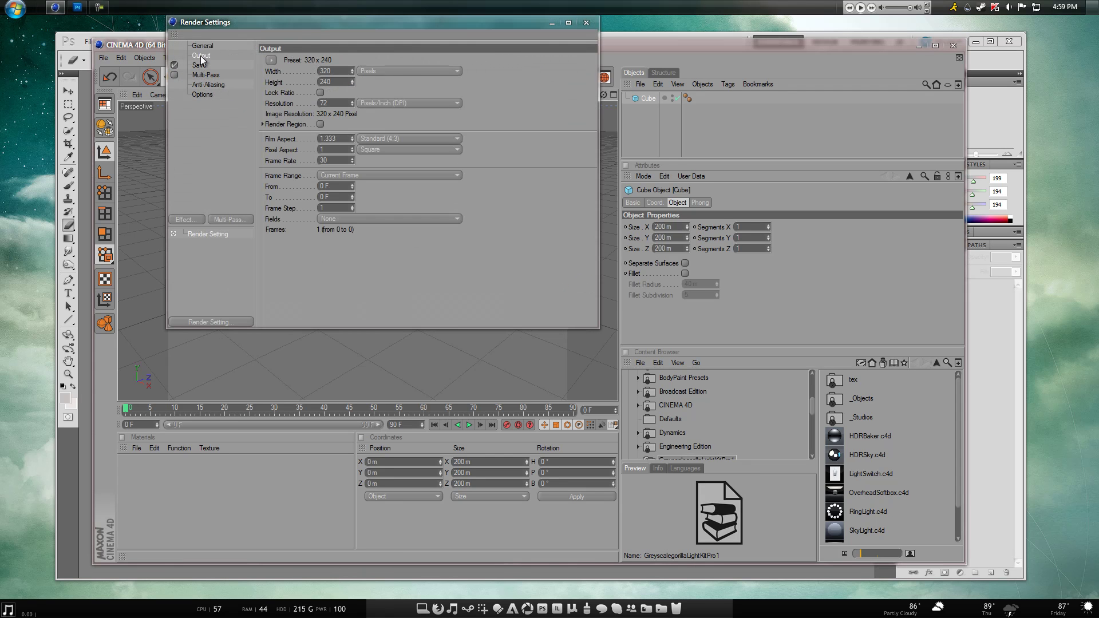
click(268, 61)
mouse_move(298, 71)
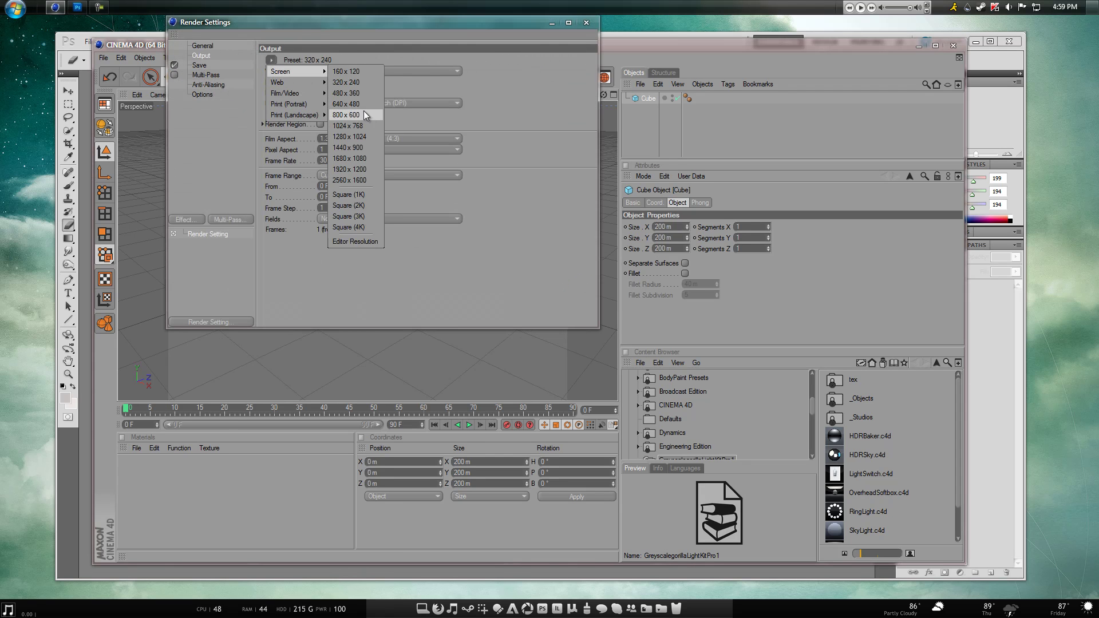
click(364, 116)
click(209, 84)
click(352, 60)
click(378, 93)
Save renders as lol.tif on the desktop with Alpha Channel and Straight Alpha enabled.
click(200, 67)
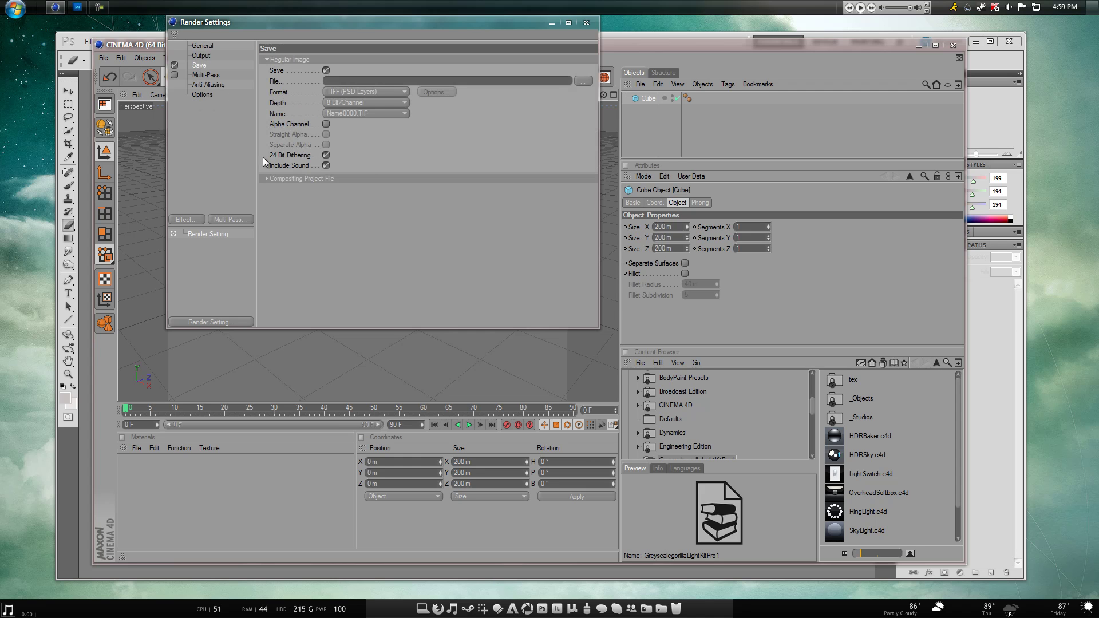
click(583, 81)
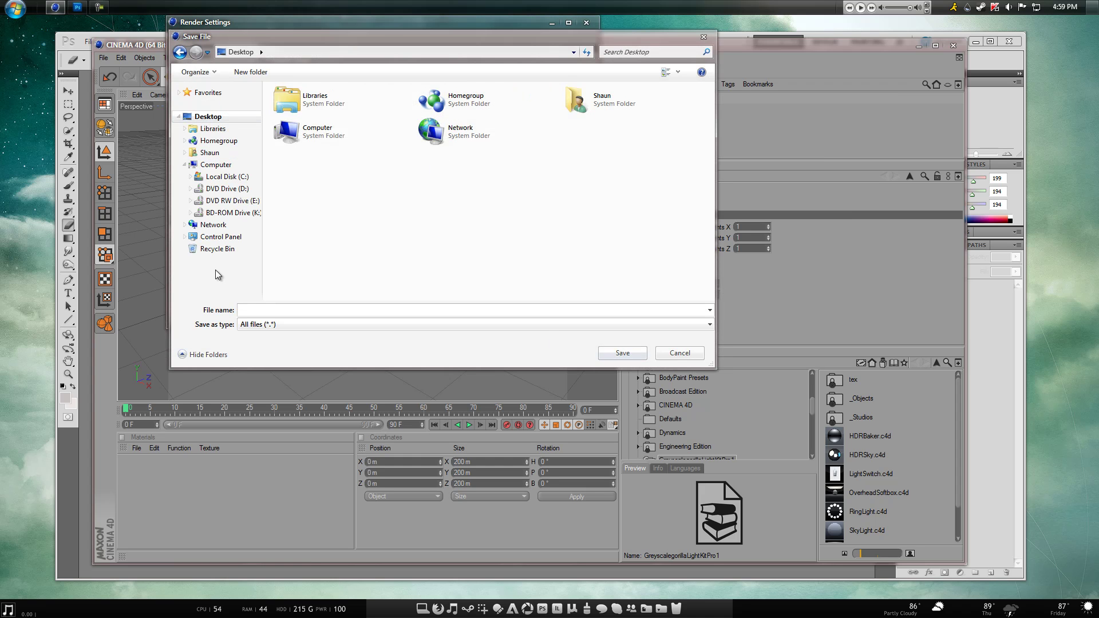
text(vol)
click(635, 353)
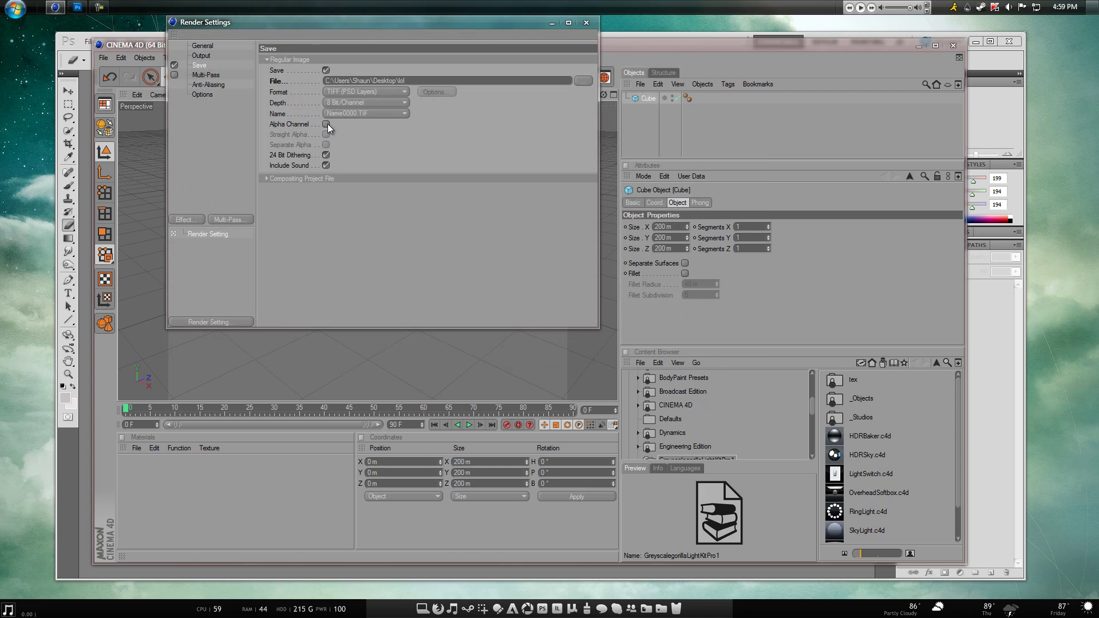
click(326, 124)
click(327, 135)
Render the cube to the Picture Viewer, then close the viewer.
click(586, 23)
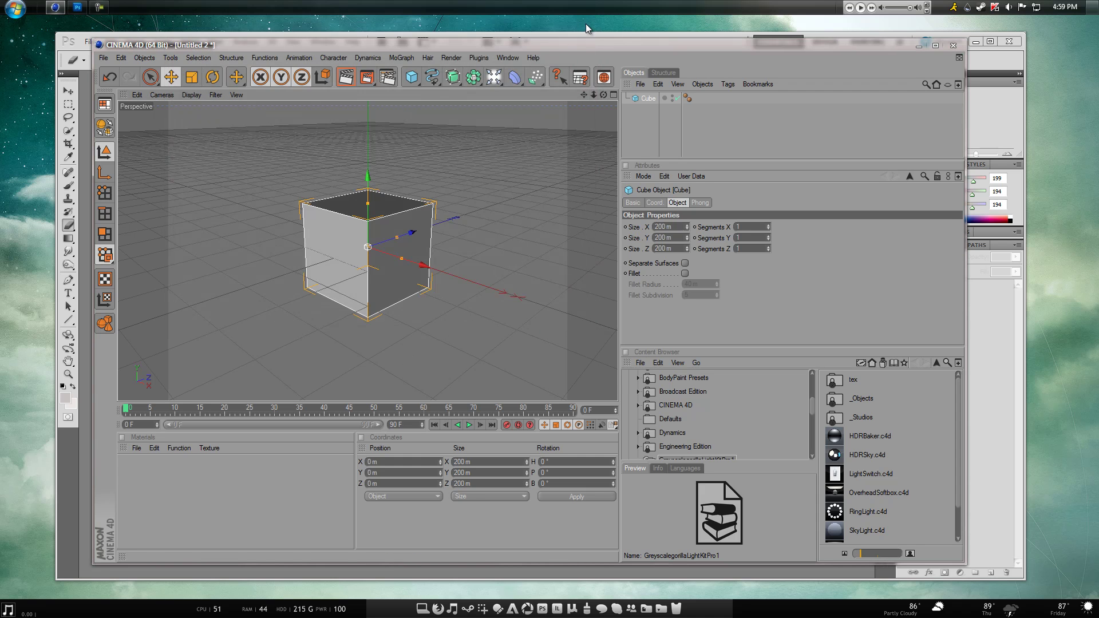
click(367, 78)
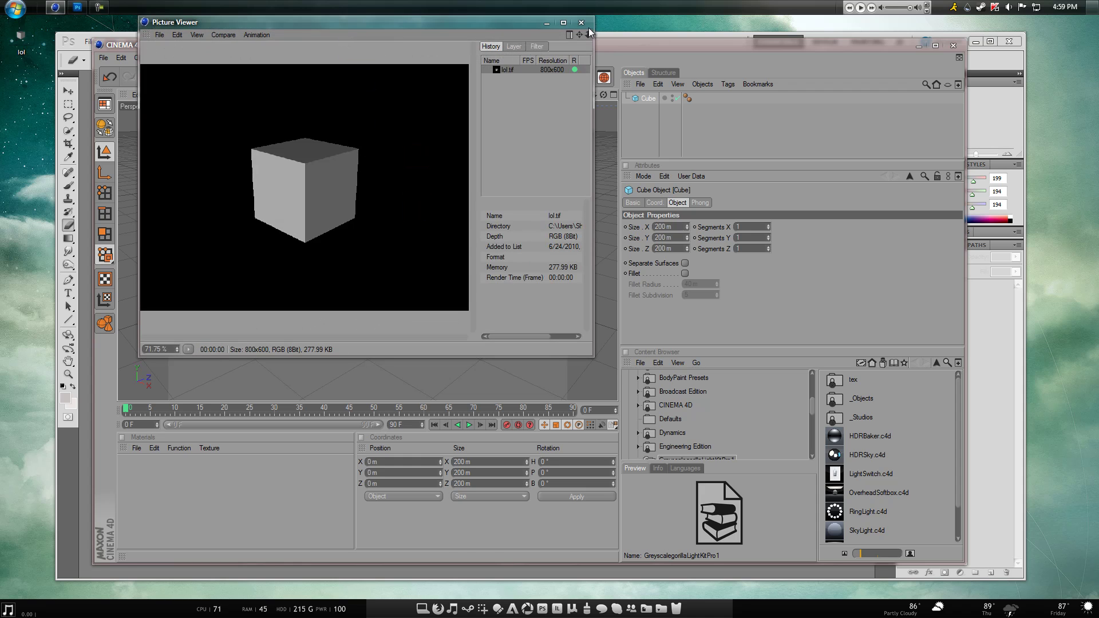
click(581, 22)
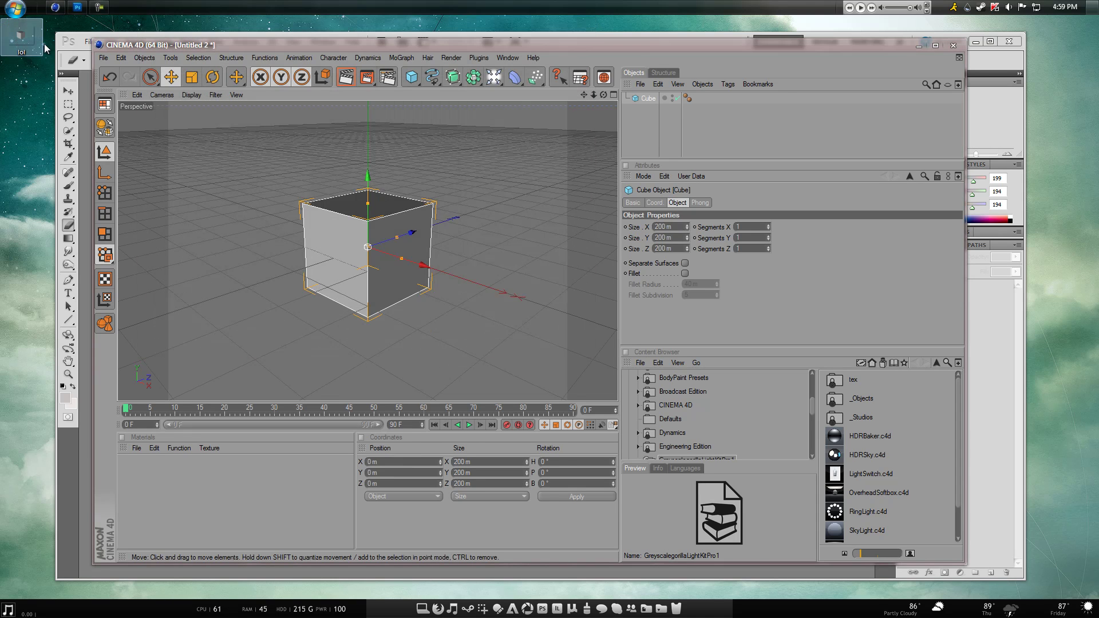
Open lol.tif in Photoshop and convert the Background into Layer 0.
drag(36, 47, 87, 466)
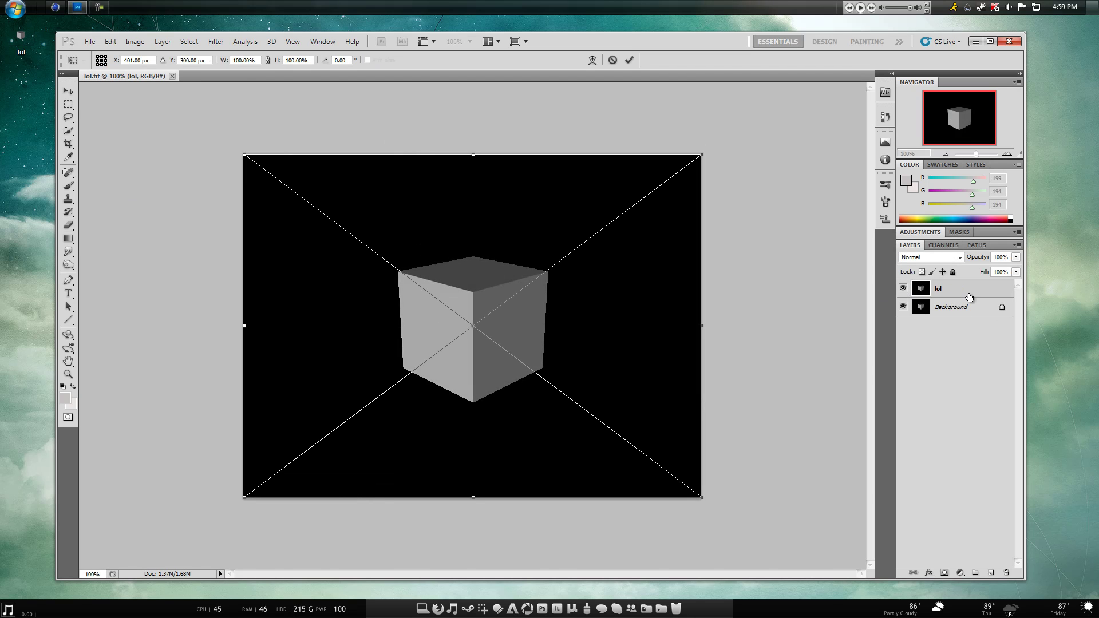
key(Escape)
double_click(1005, 292)
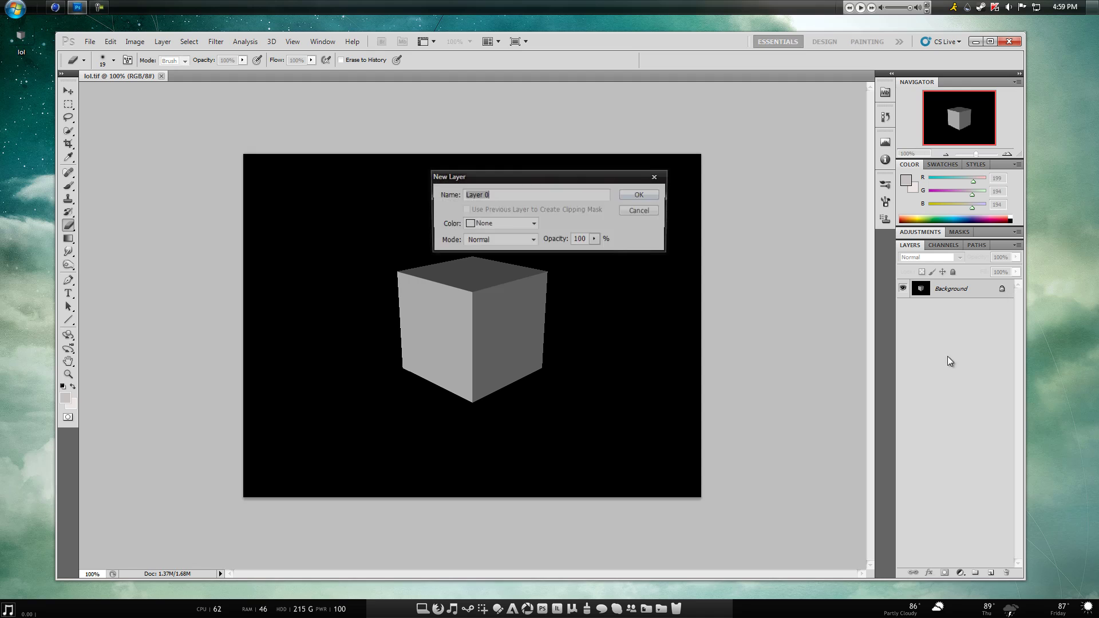
click(642, 191)
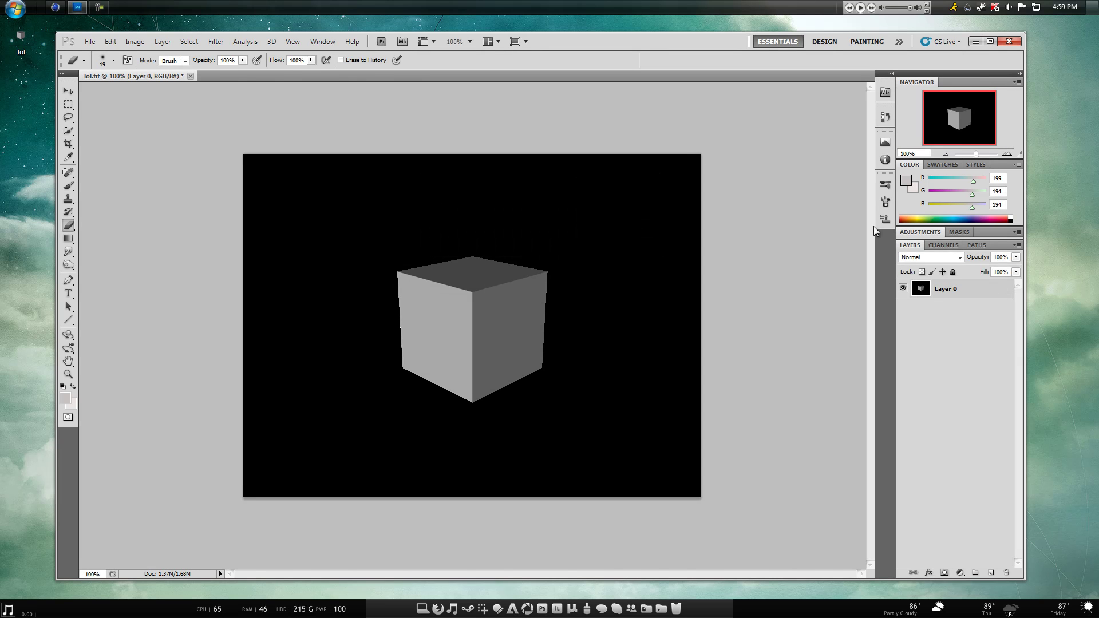
Load the Alpha channel as a selection and move the cube up and right.
click(944, 246)
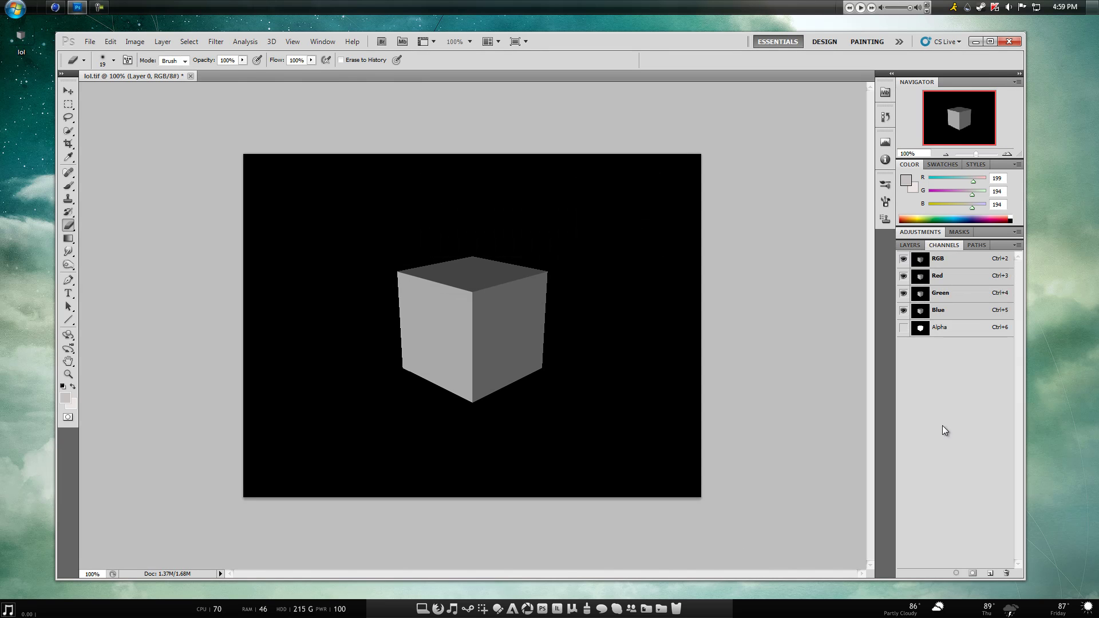
click(904, 328)
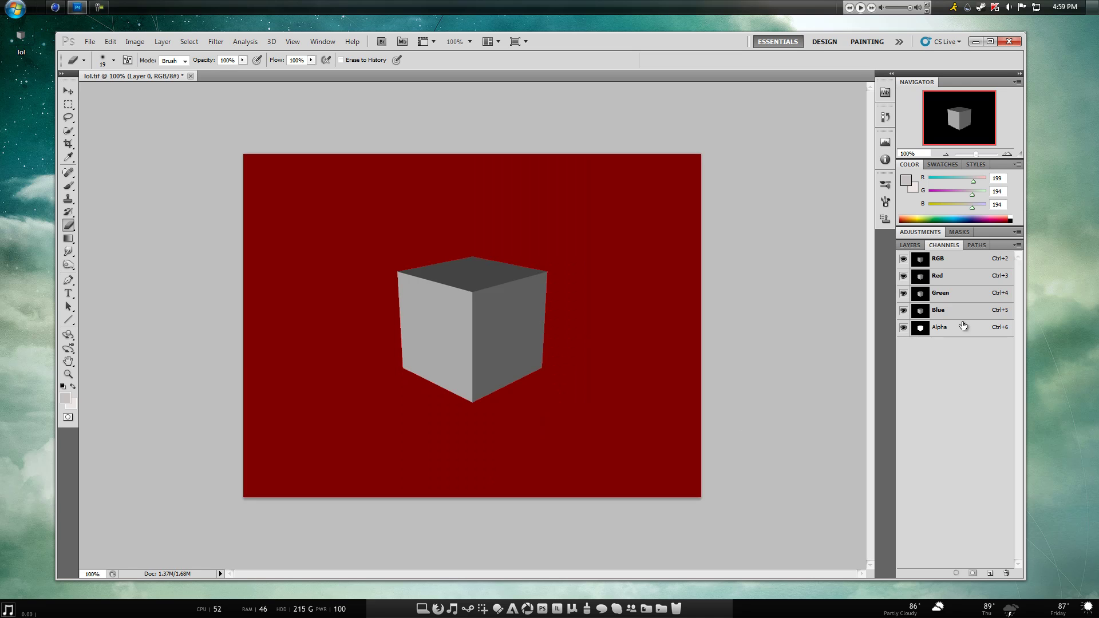
click(903, 328)
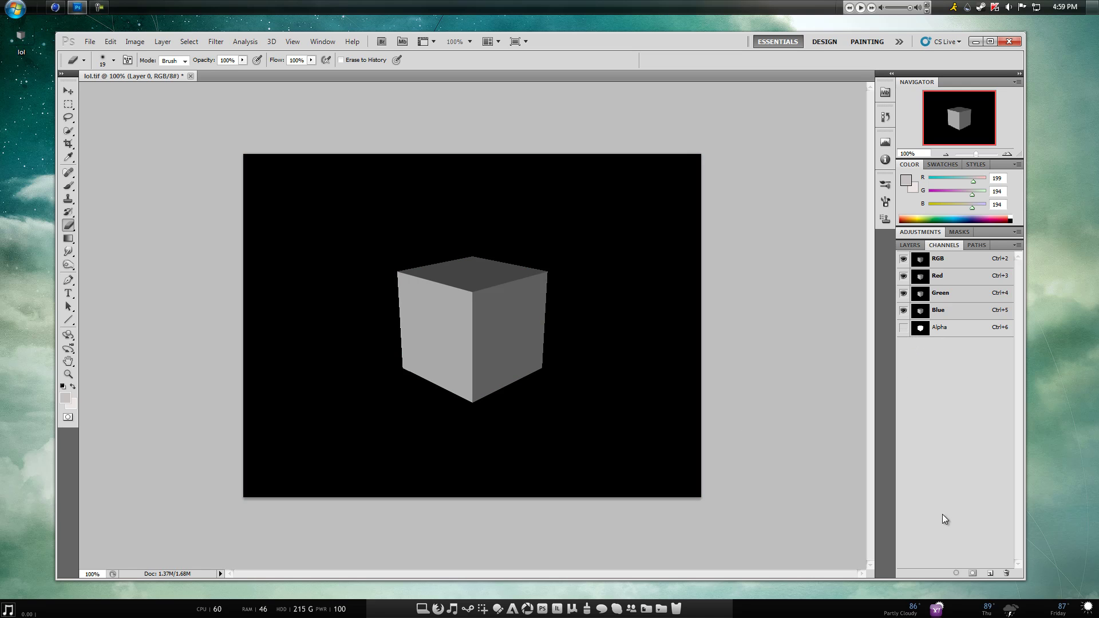
ctrl+click(921, 329)
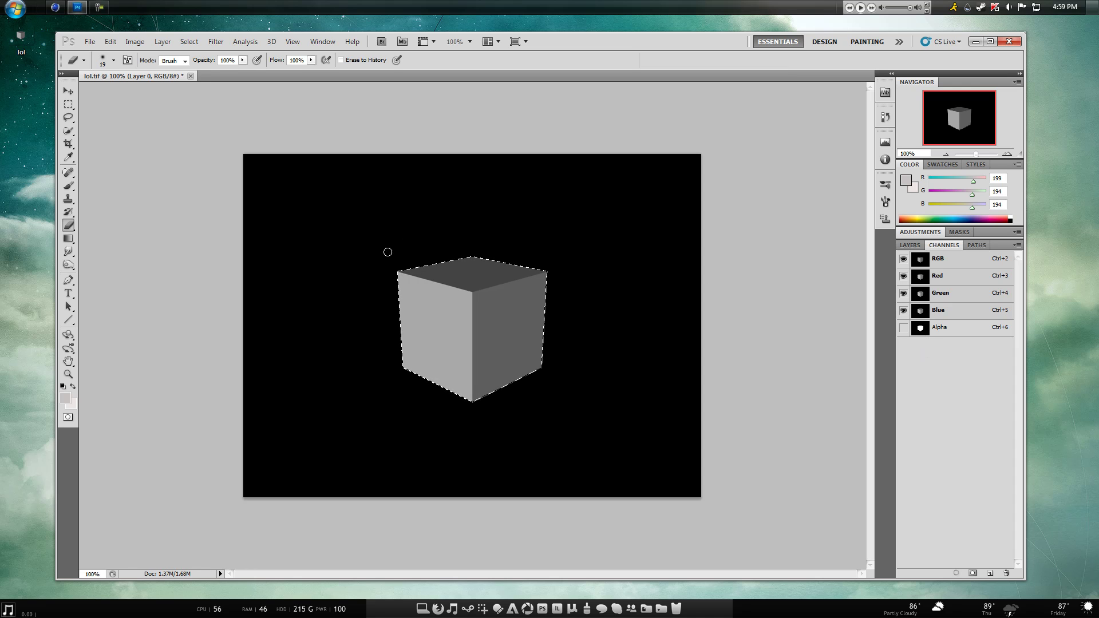
click(68, 90)
drag(454, 319, 604, 279)
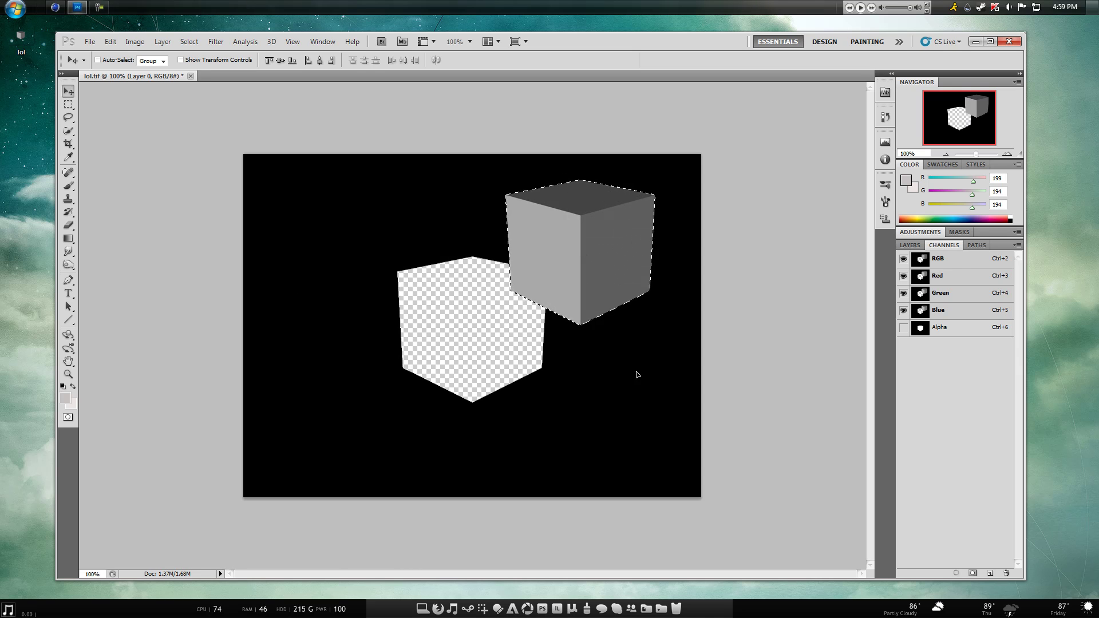
Restore the composite channel view, dismiss two move errors and close lol.tif.
click(965, 335)
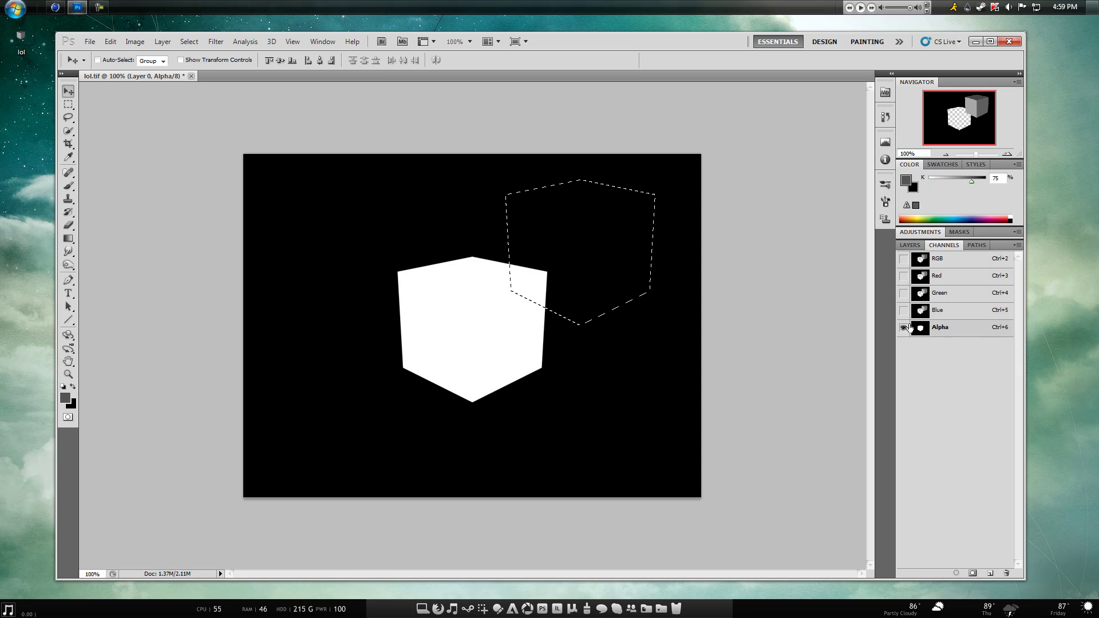
click(904, 259)
click(904, 327)
click(577, 236)
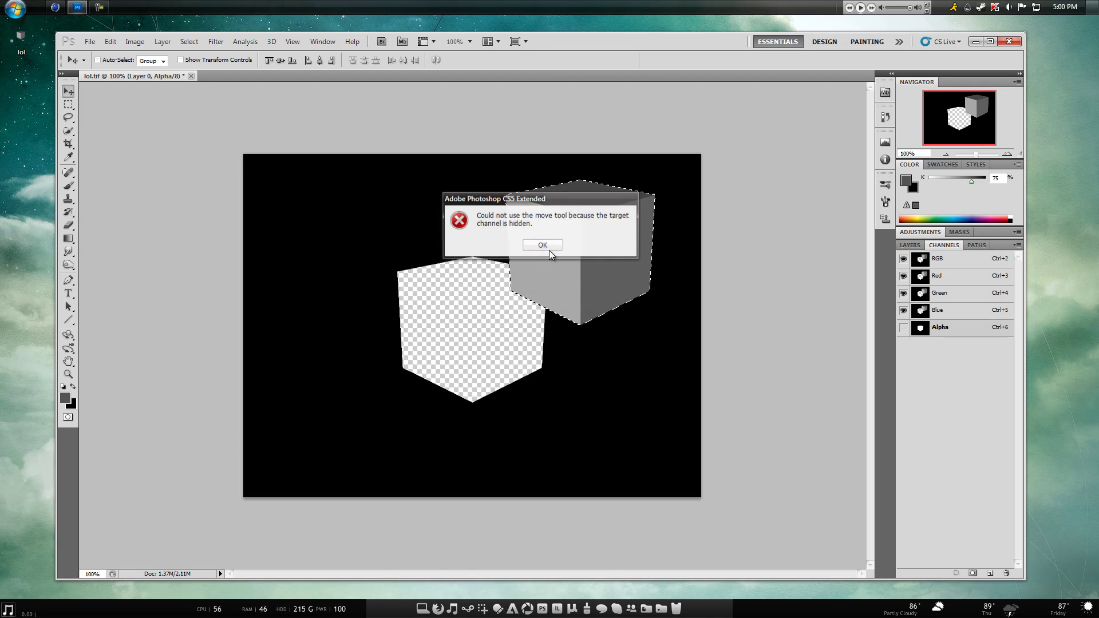
click(558, 241)
click(572, 256)
click(553, 290)
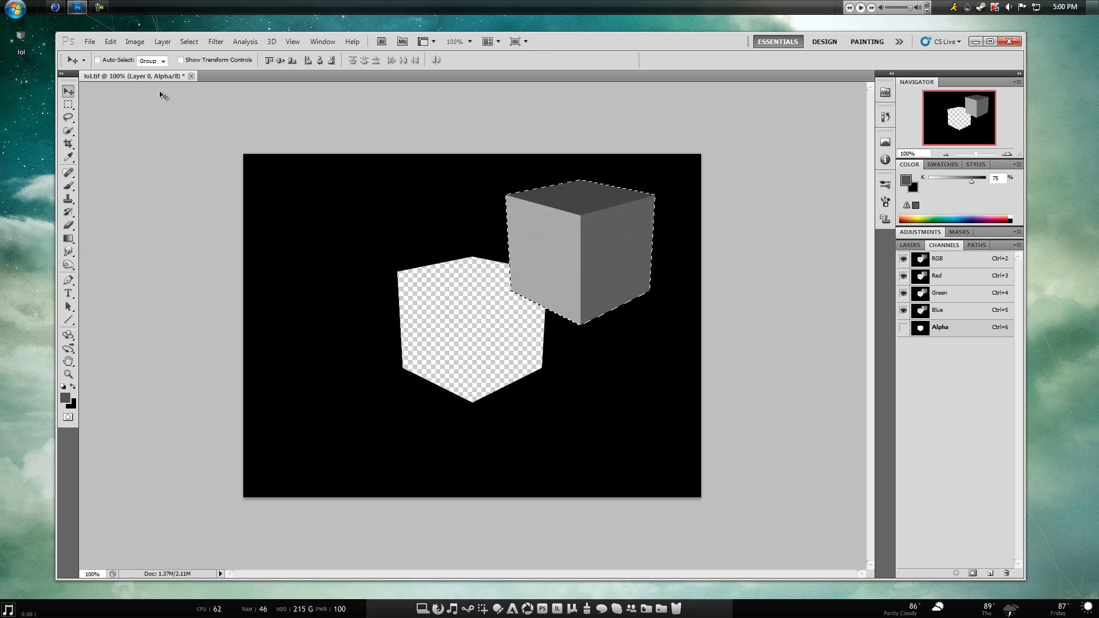
click(192, 76)
Close lol.tif without saving, delete the cube in Cinema 4D and start a new scene.
click(510, 245)
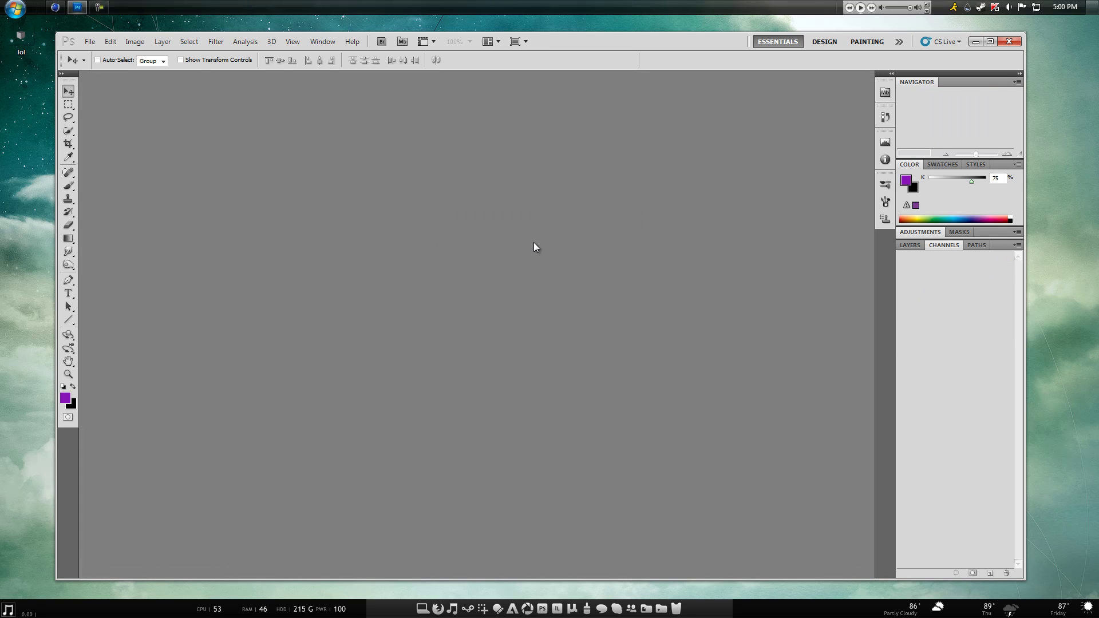
click(55, 7)
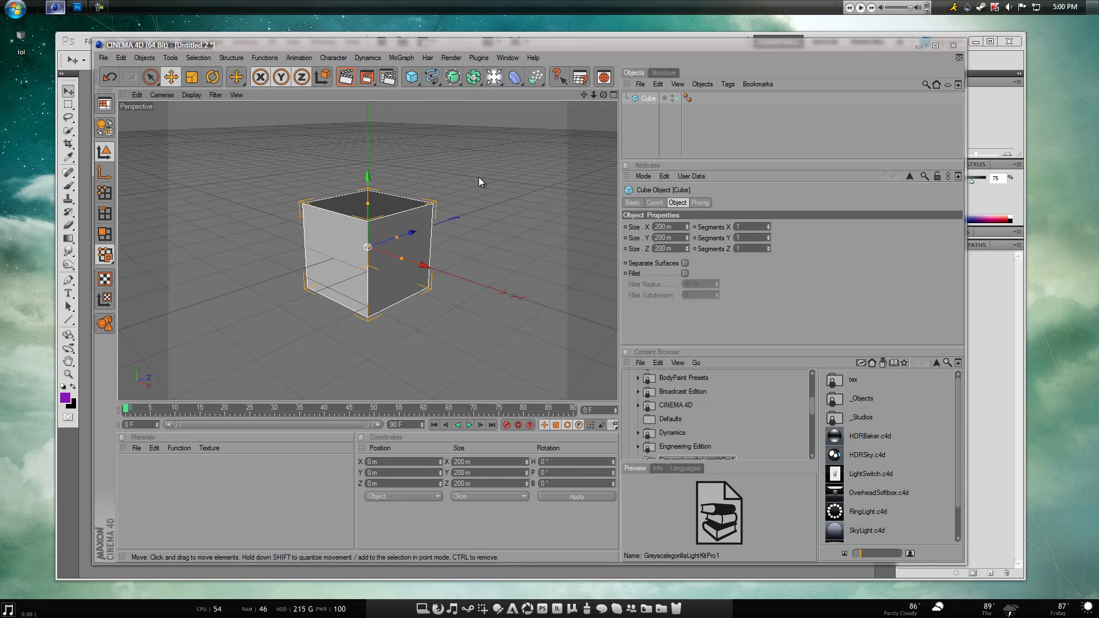
key(Delete)
click(103, 58)
click(107, 73)
Add a Sphere inside a new Cloner Object and shrink its radius to 54.8 m.
click(408, 81)
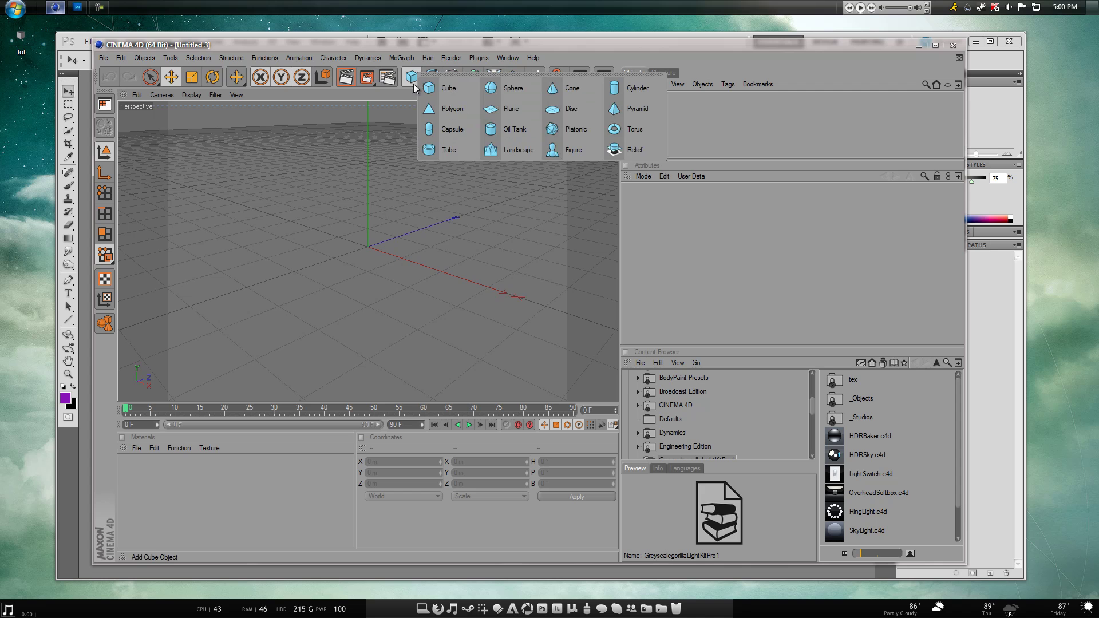
click(504, 88)
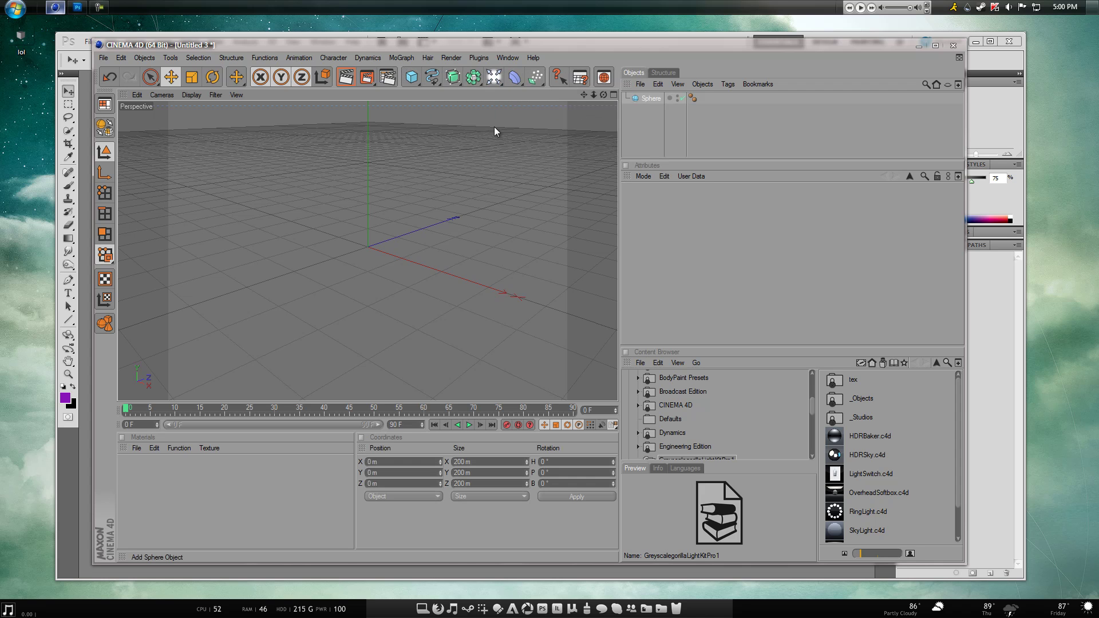
click(396, 59)
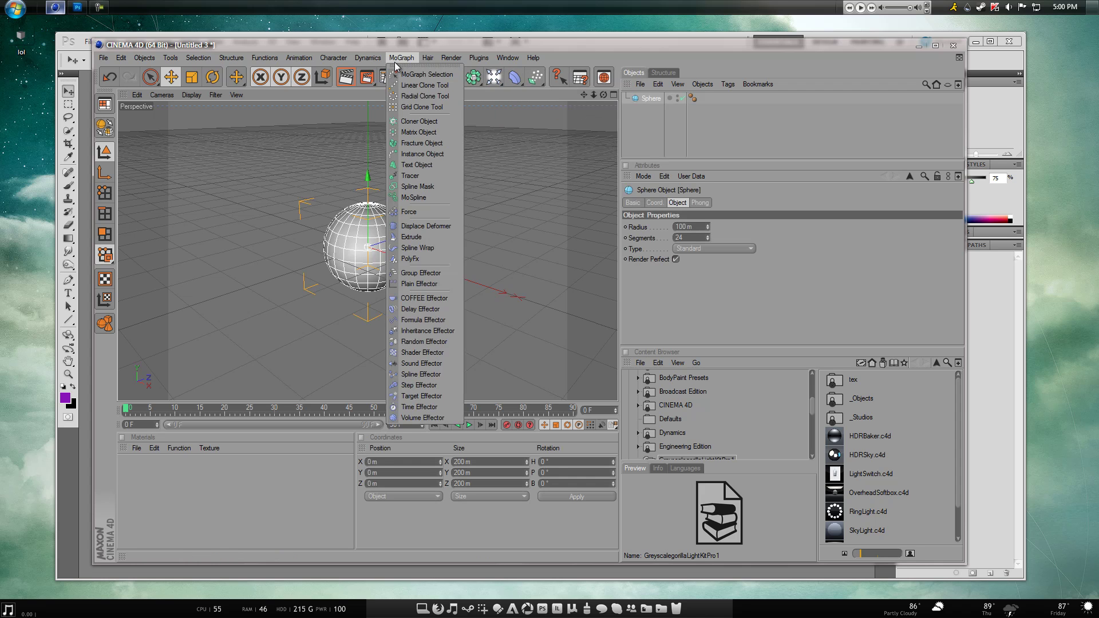
click(419, 122)
drag(657, 110, 659, 101)
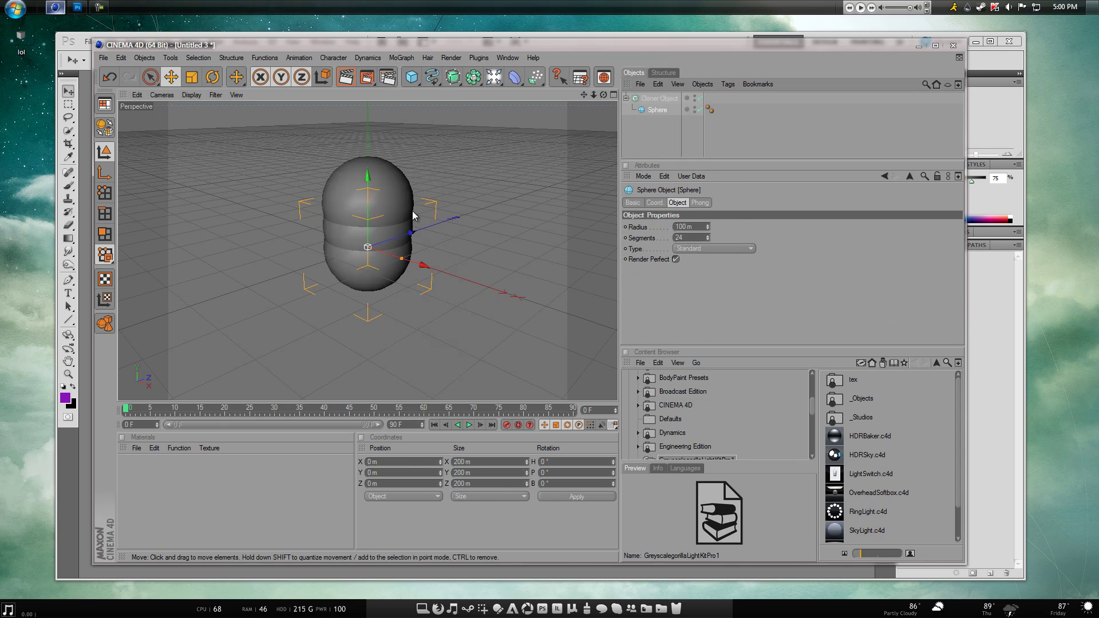
drag(338, 170, 593, 350)
Set the Cloner Object's mode to Grid Array.
click(658, 98)
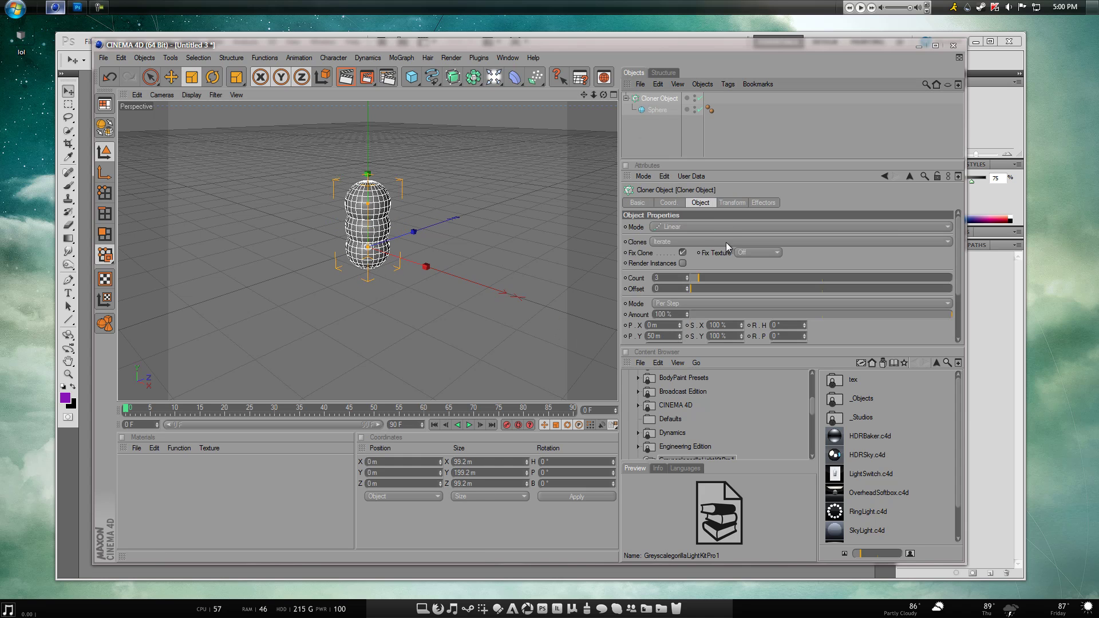
click(709, 227)
click(669, 270)
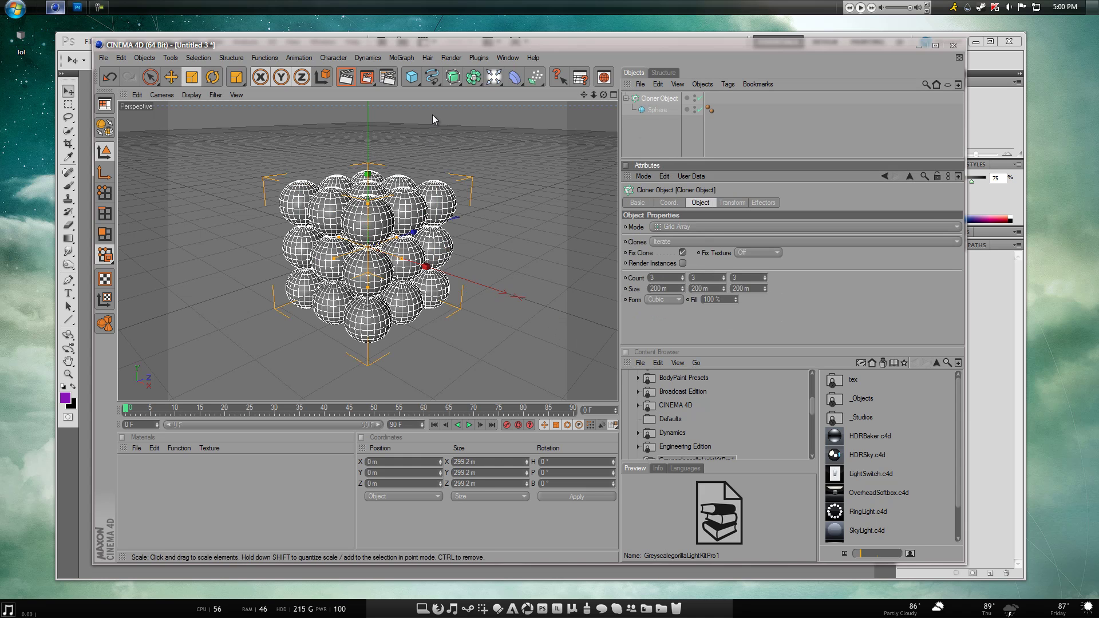
Add a Random Effector with its transform mode set to Absolute.
click(333, 58)
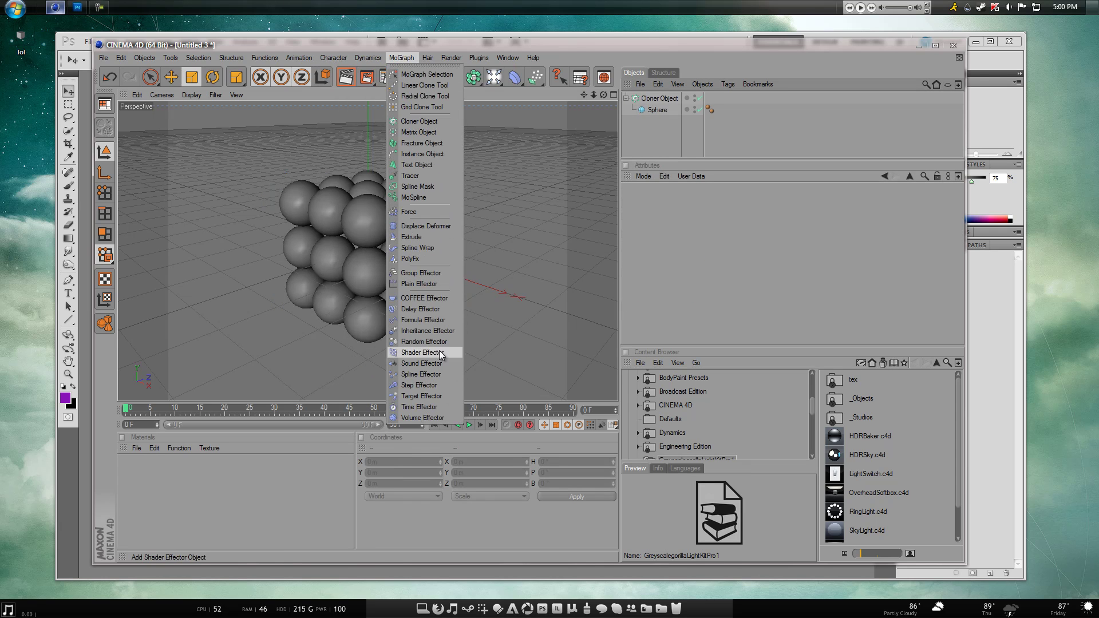
click(437, 342)
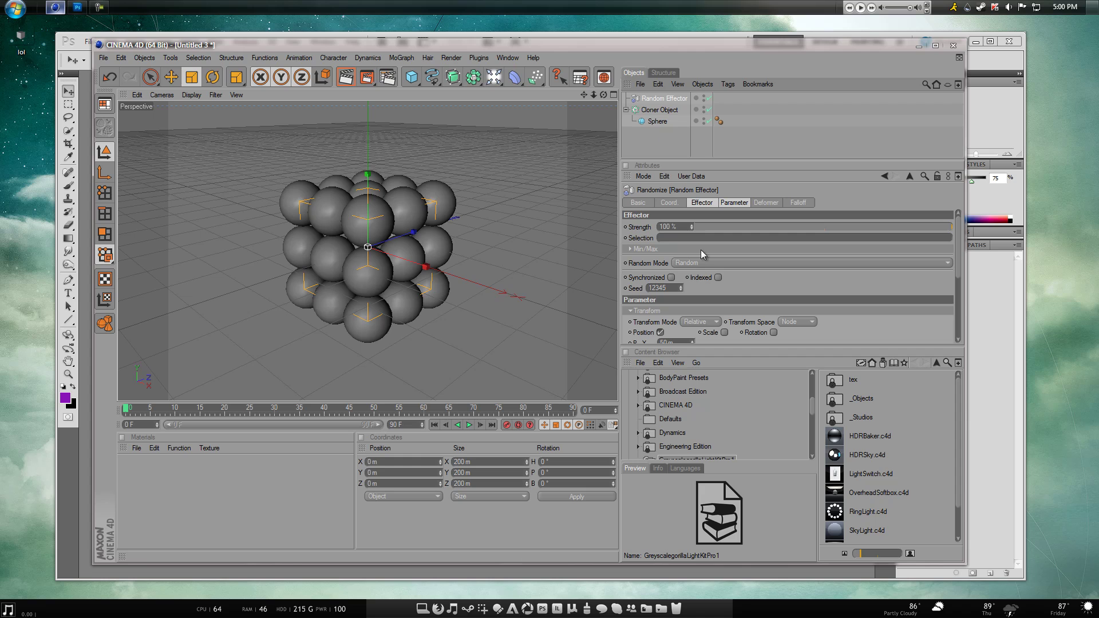
click(700, 322)
click(719, 326)
click(699, 321)
click(723, 330)
drag(961, 265, 963, 297)
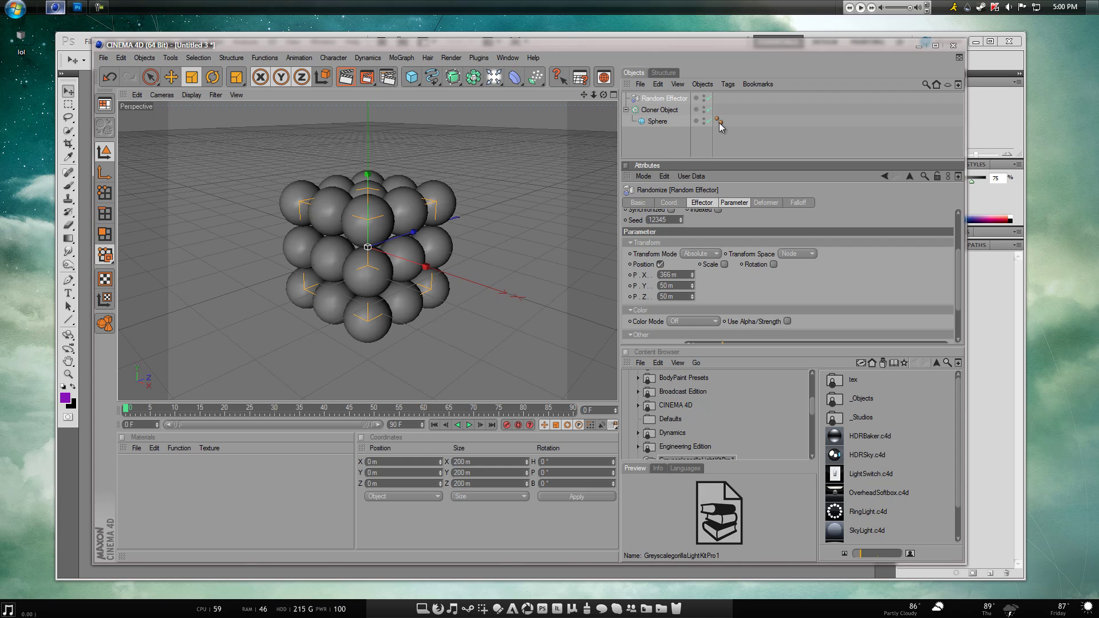
Link the Random Effector to the Cloner, scattering 118 m vertically and 863 m in depth.
click(654, 136)
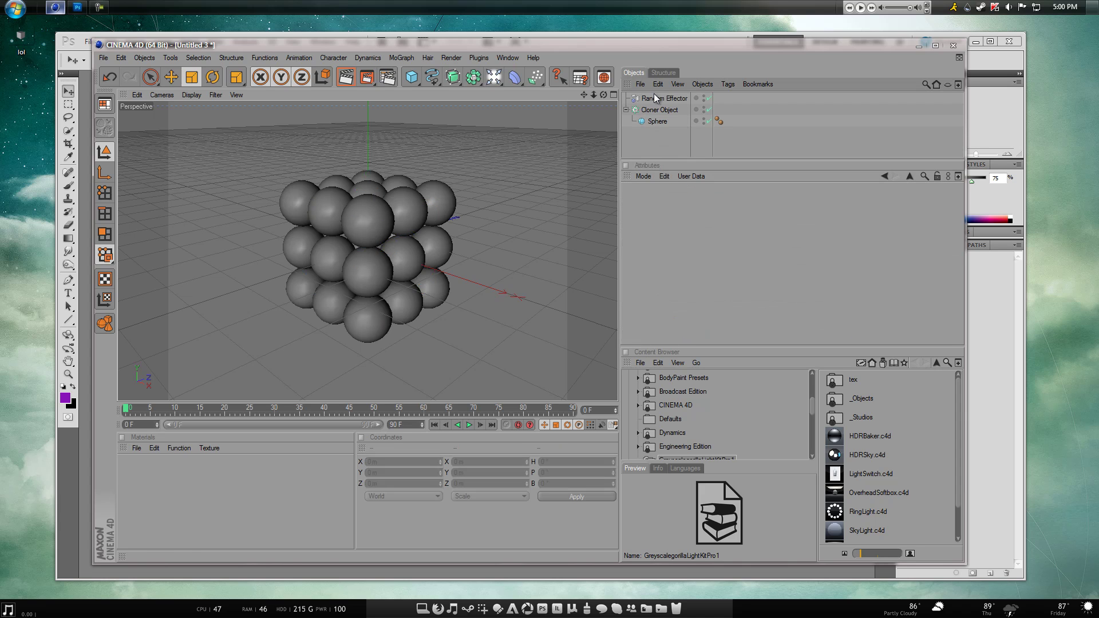
click(654, 96)
click(658, 110)
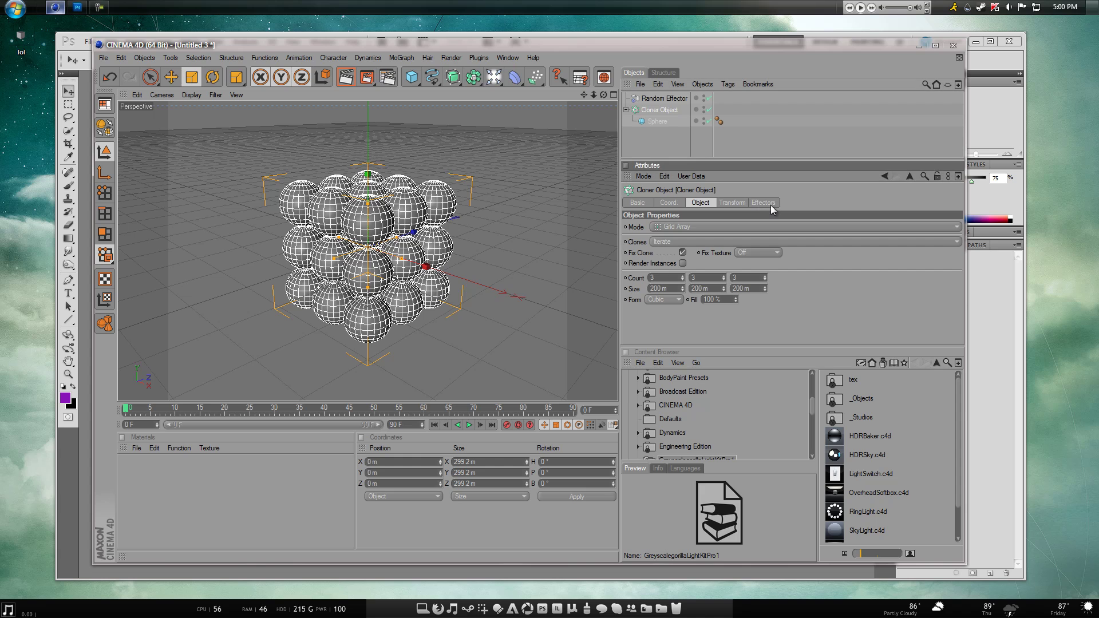
click(767, 203)
drag(661, 98, 713, 249)
click(668, 99)
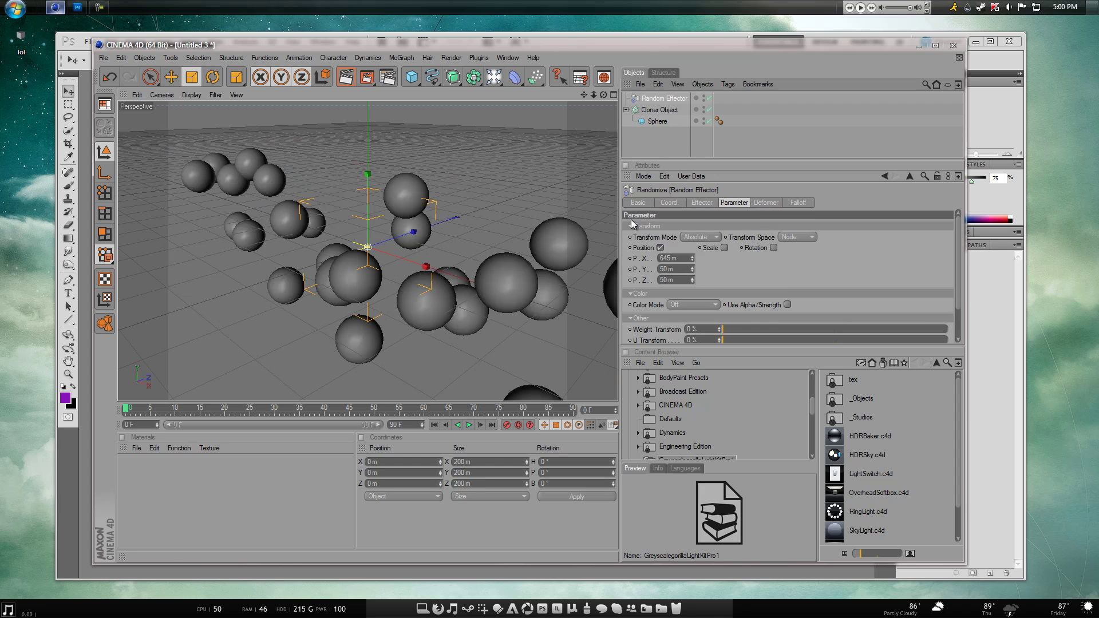
mouse_move(693, 273)
mouse_down()
mouse_move(699, 259)
mouse_move(693, 282)
mouse_move(854, 114)
mouse_move(747, 74)
mouse_move(689, 293)
mouse_up()
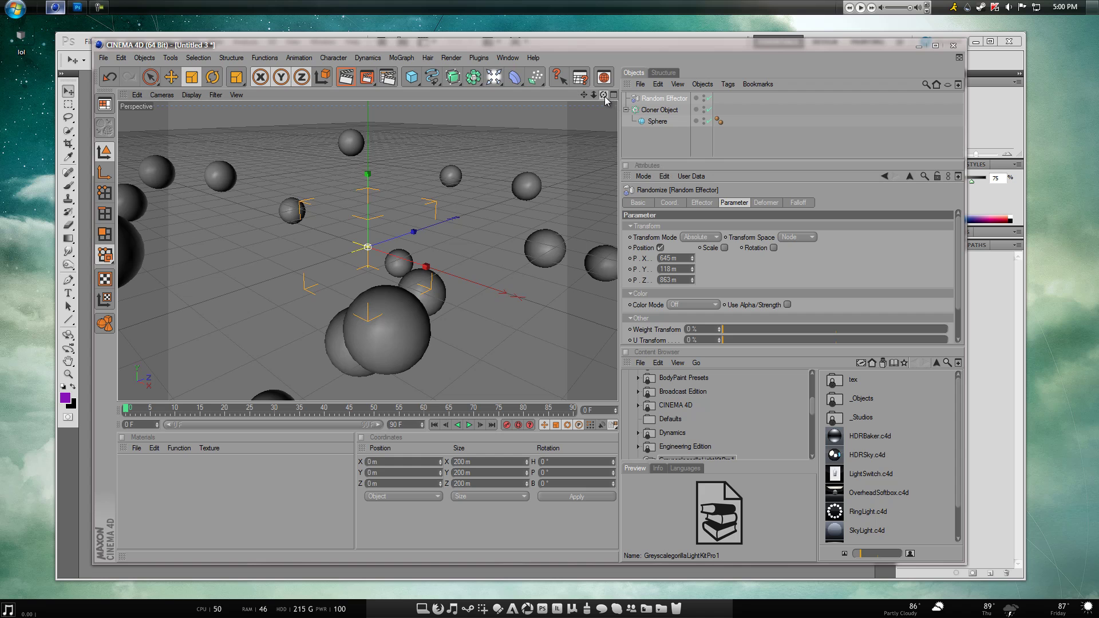
drag(604, 94, 551, 318)
Create a new material with a near-black 35/34/34 colour.
drag(603, 95, 545, 319)
drag(583, 94, 452, 183)
double_click(148, 480)
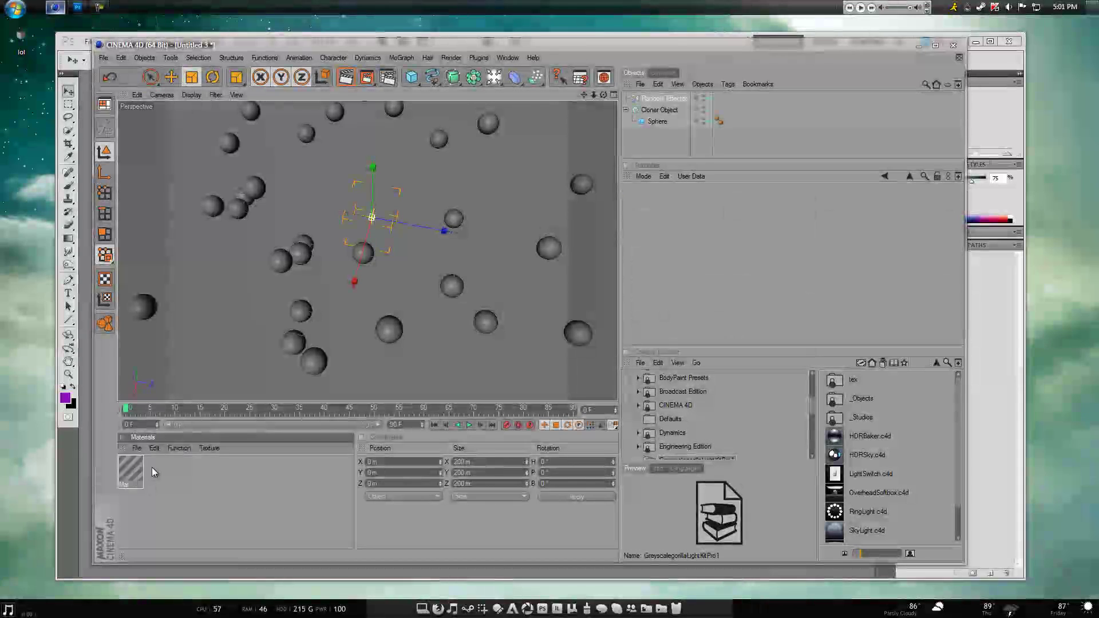
double_click(127, 471)
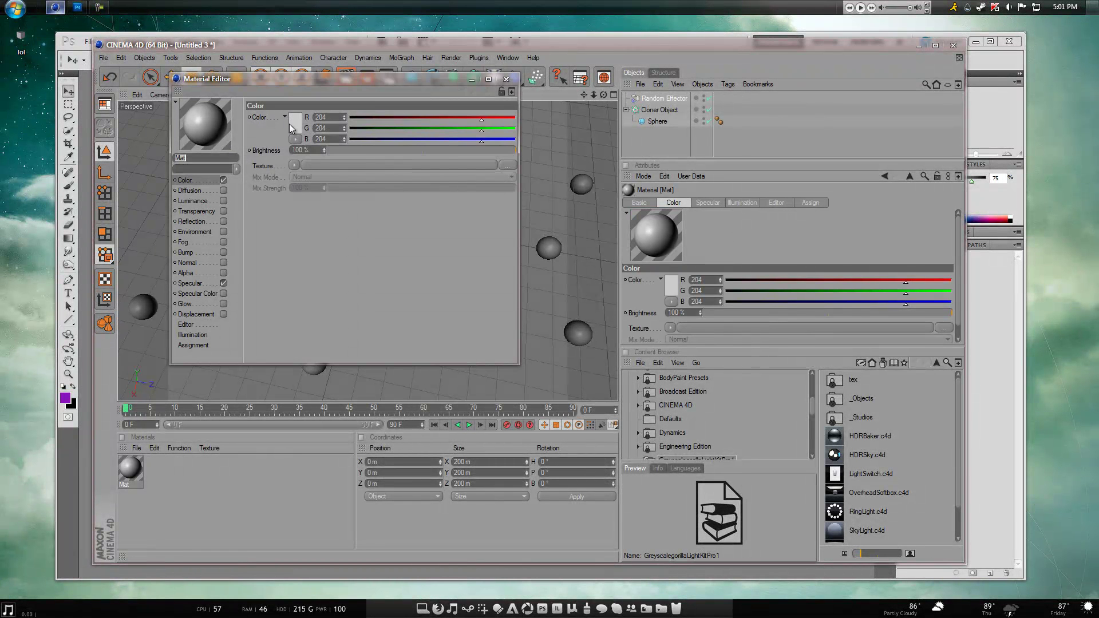
click(269, 120)
drag(269, 123, 225, 139)
click(266, 170)
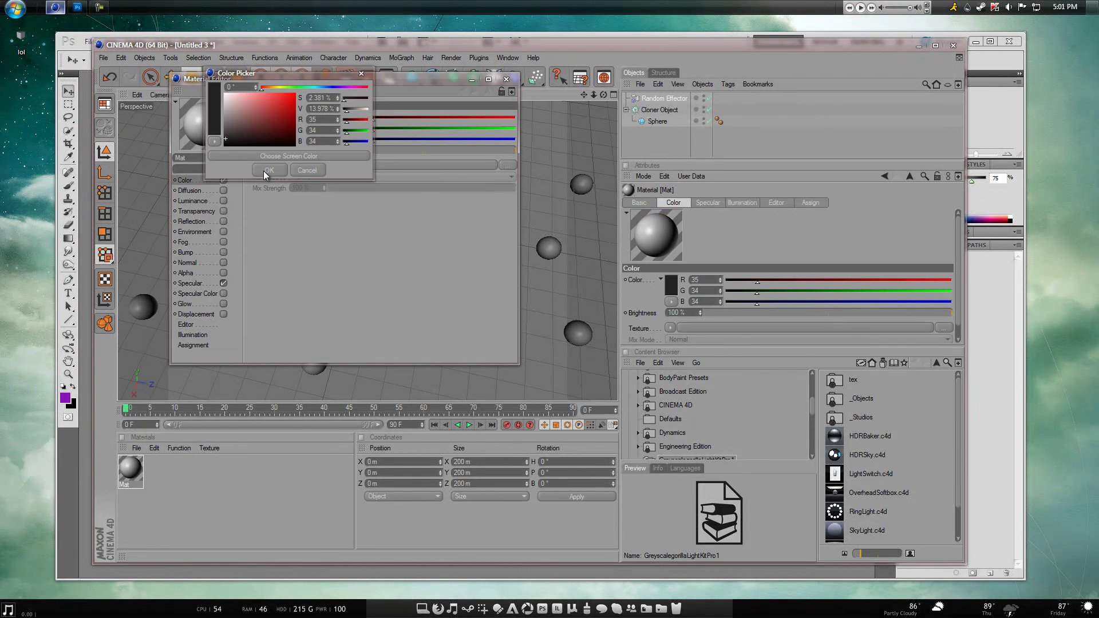
Enable Fresnel reflection at 27% mix strength and apply Mat to the cloned spheres.
click(213, 222)
click(295, 175)
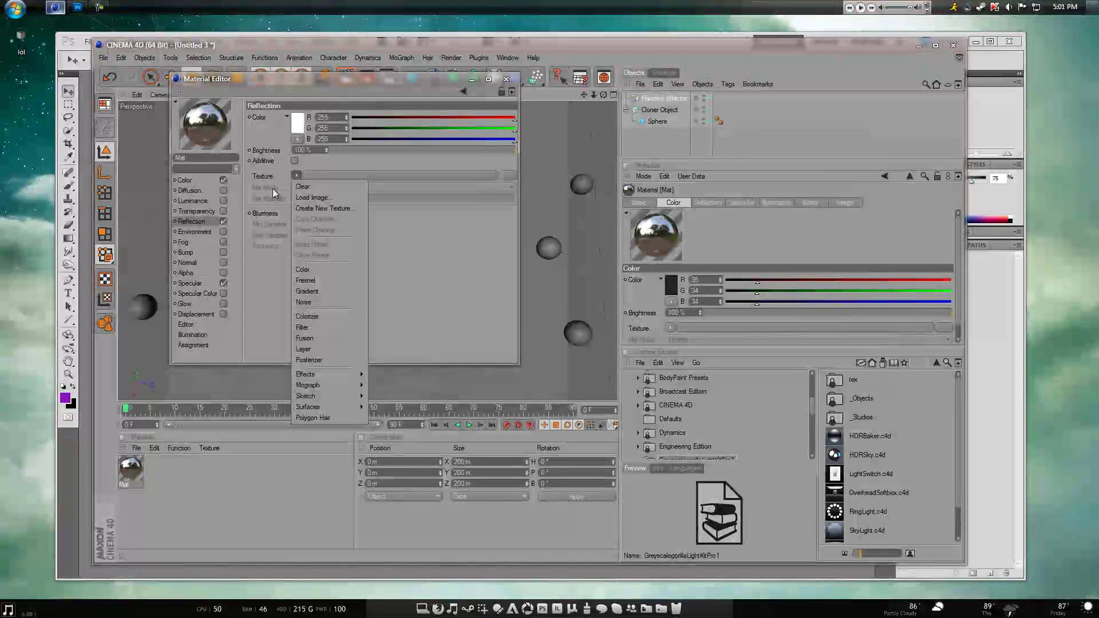
click(332, 280)
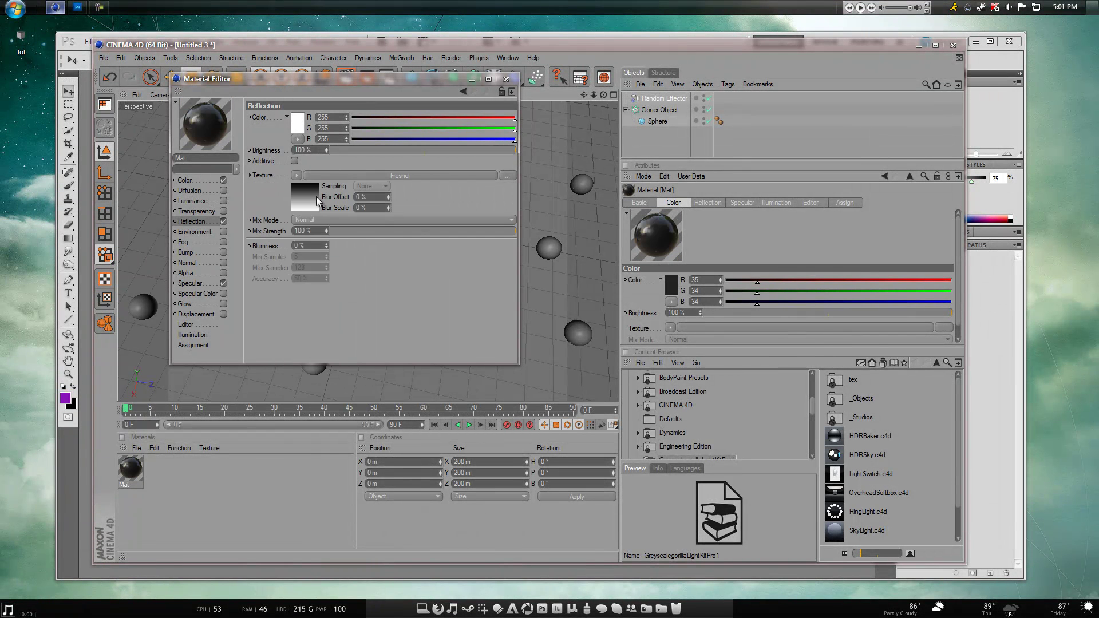
drag(366, 230, 380, 231)
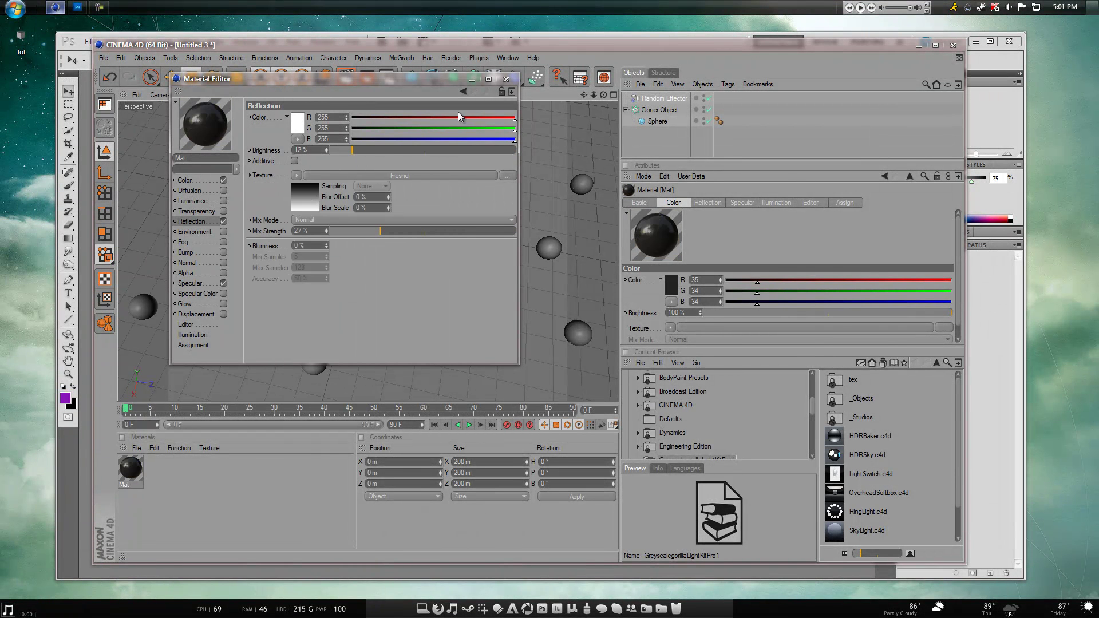
click(506, 79)
drag(131, 470, 304, 311)
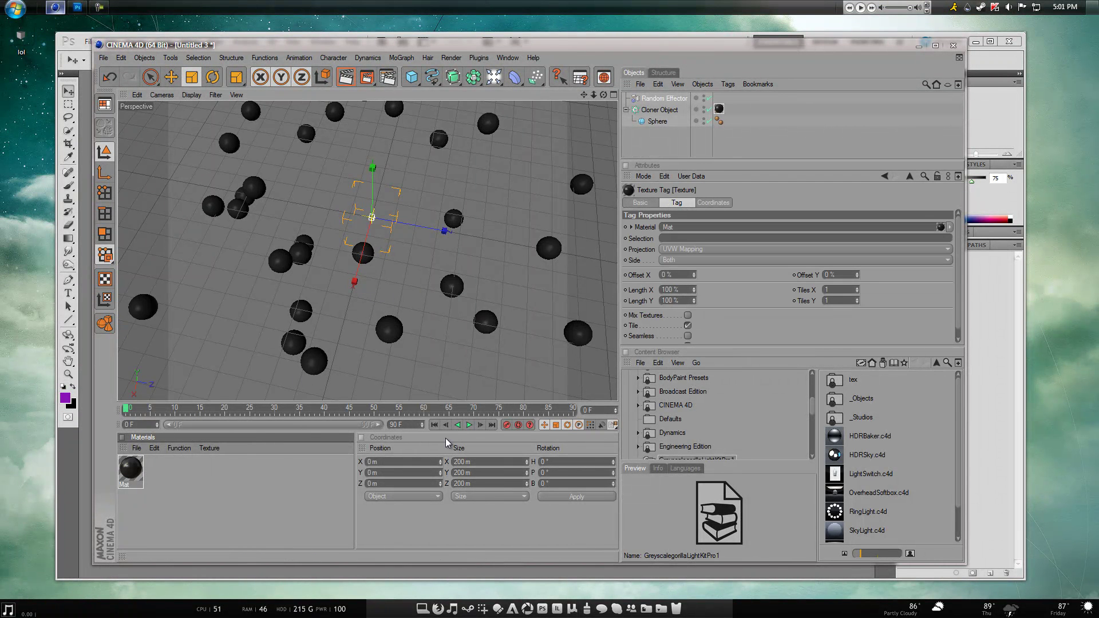
Preview-render the black spheres, then orbit the editor view around them.
click(171, 459)
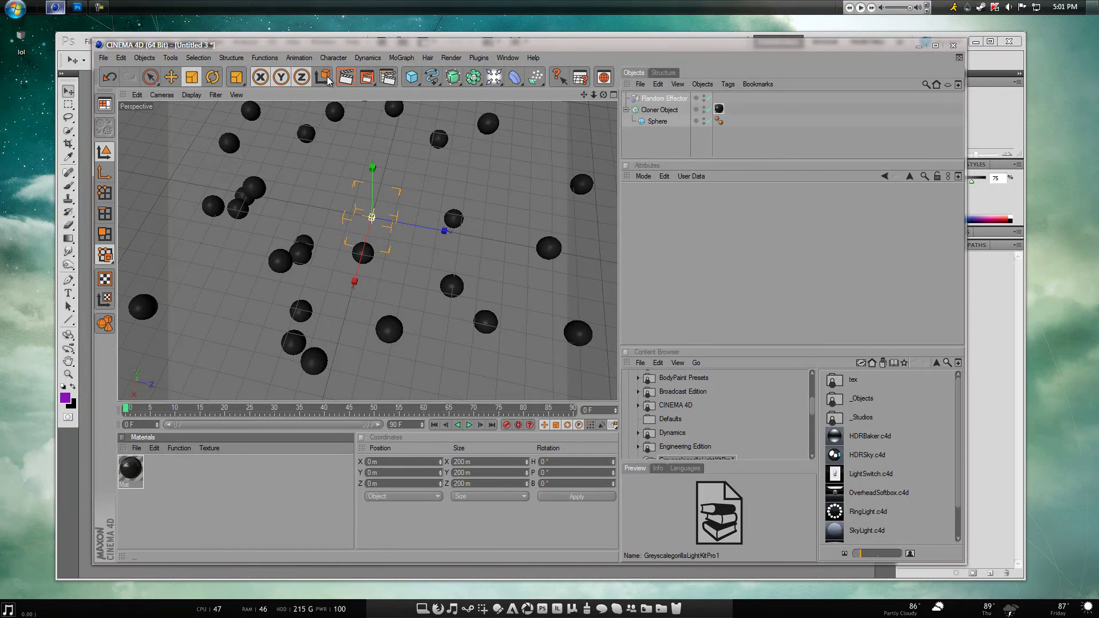
click(345, 78)
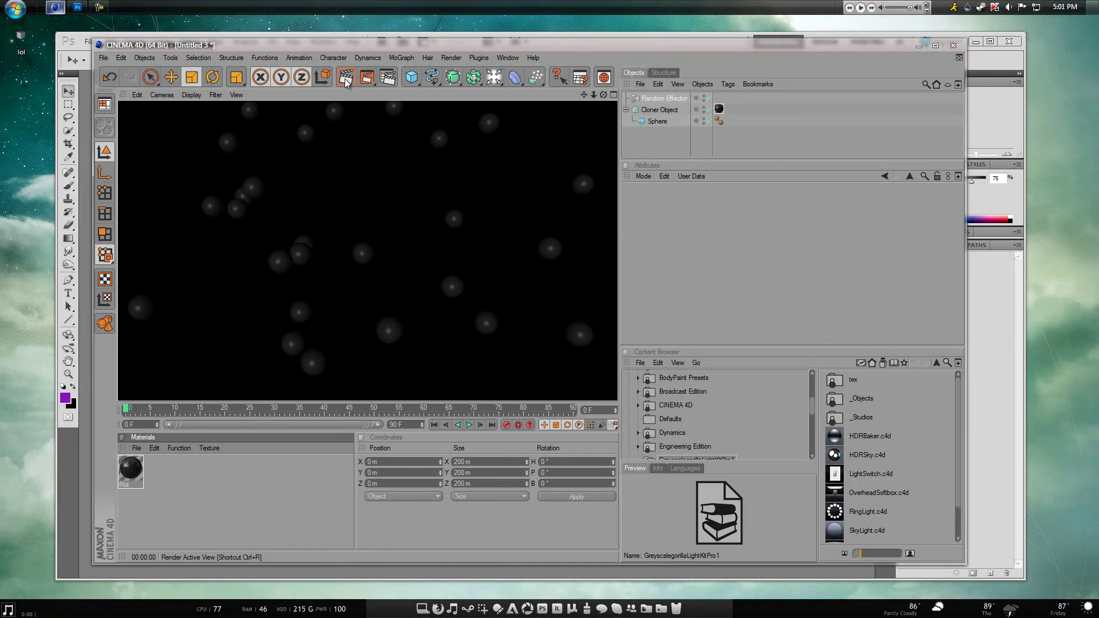
click(203, 480)
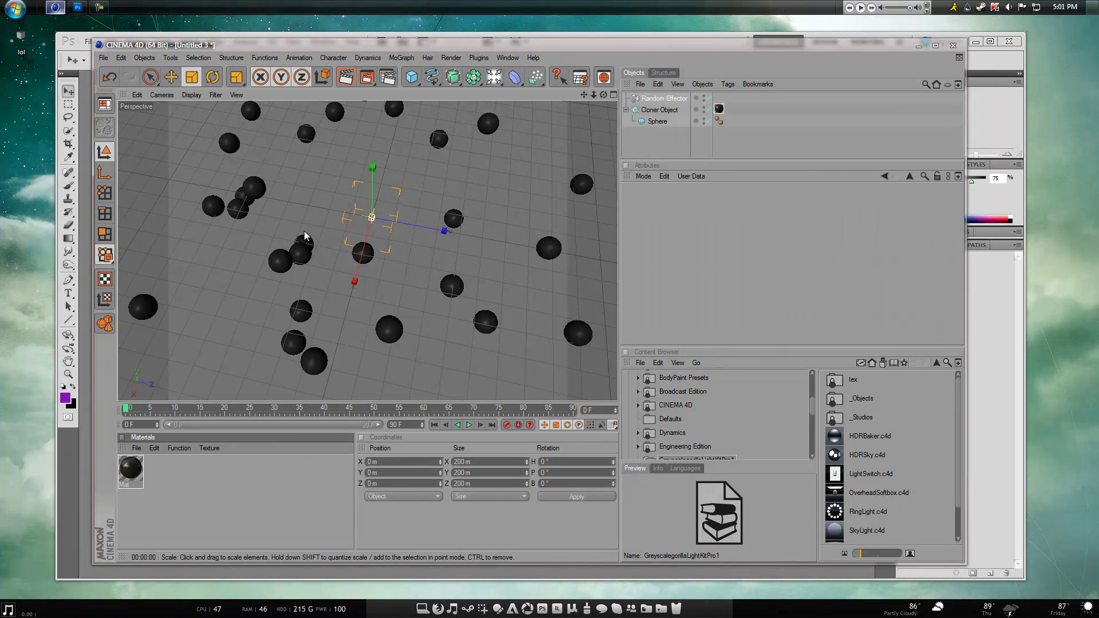
mouse_move(541, 329)
alt+mouse_down()
mouse_move(552, 323)
mouse_move(538, 332)
alt+mouse_up()
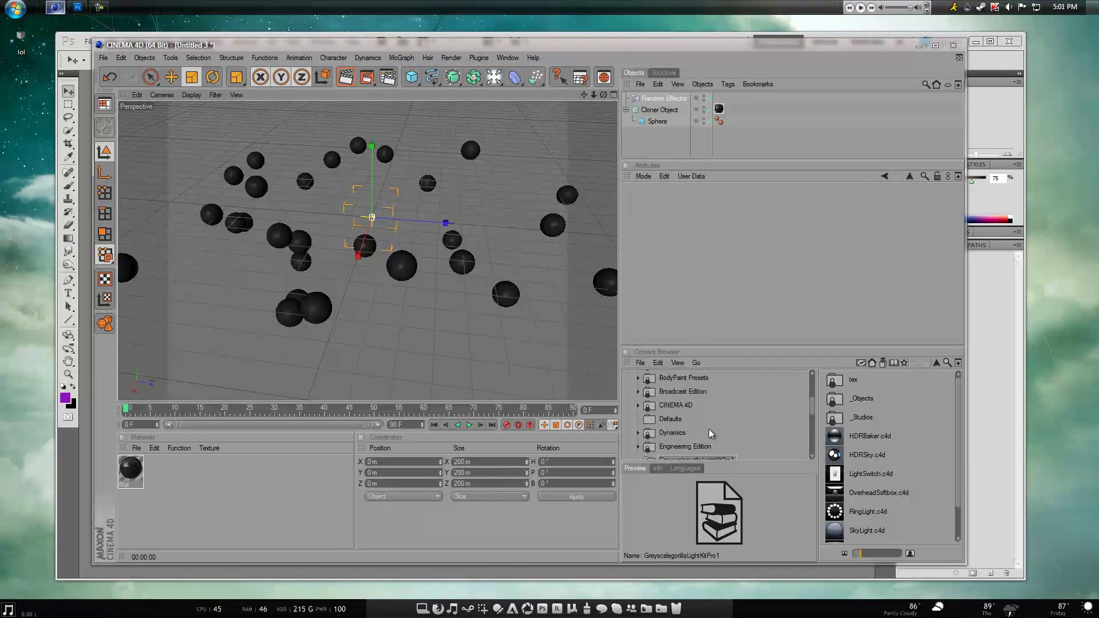
Create Mat.1 without specular or reflection, using the DottedWithSpots HDR colour texture, on a new Sky.
double_click(238, 497)
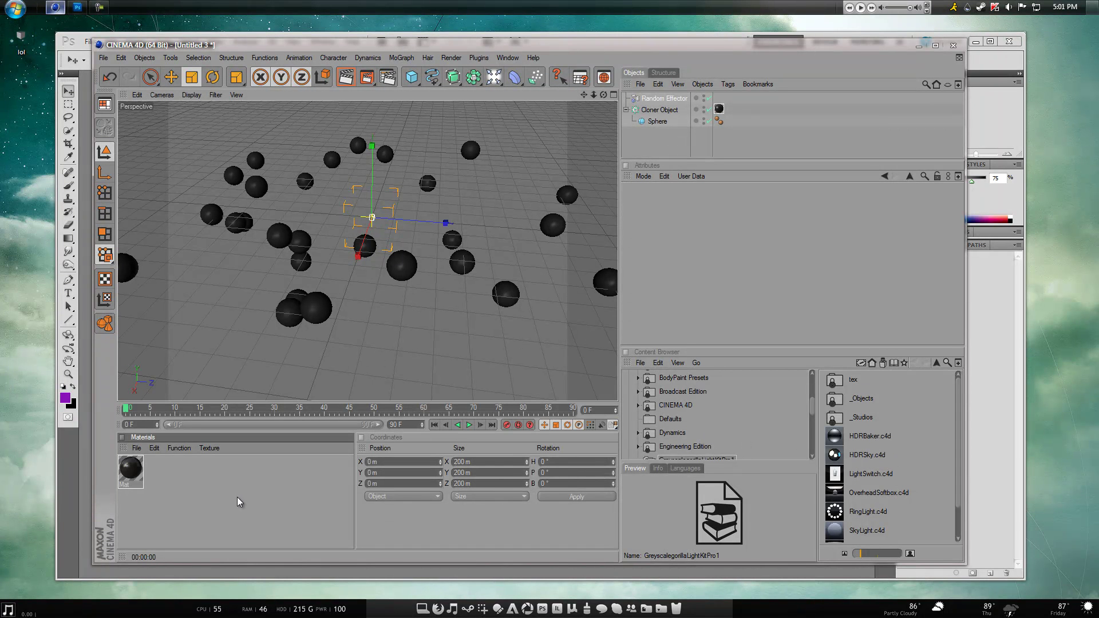
double_click(130, 469)
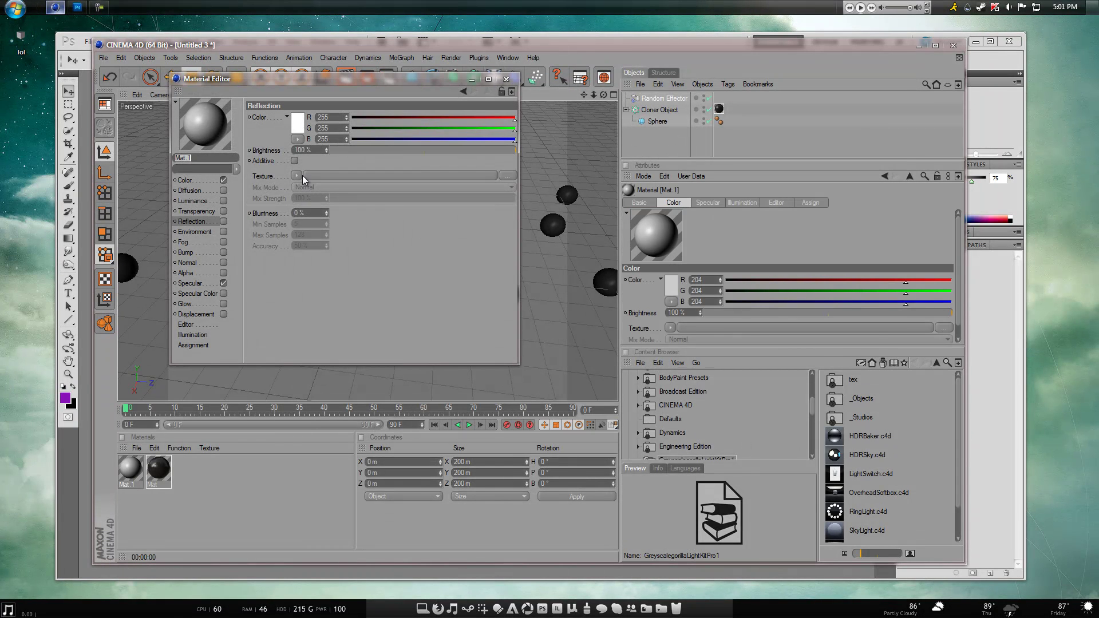
click(223, 283)
click(223, 221)
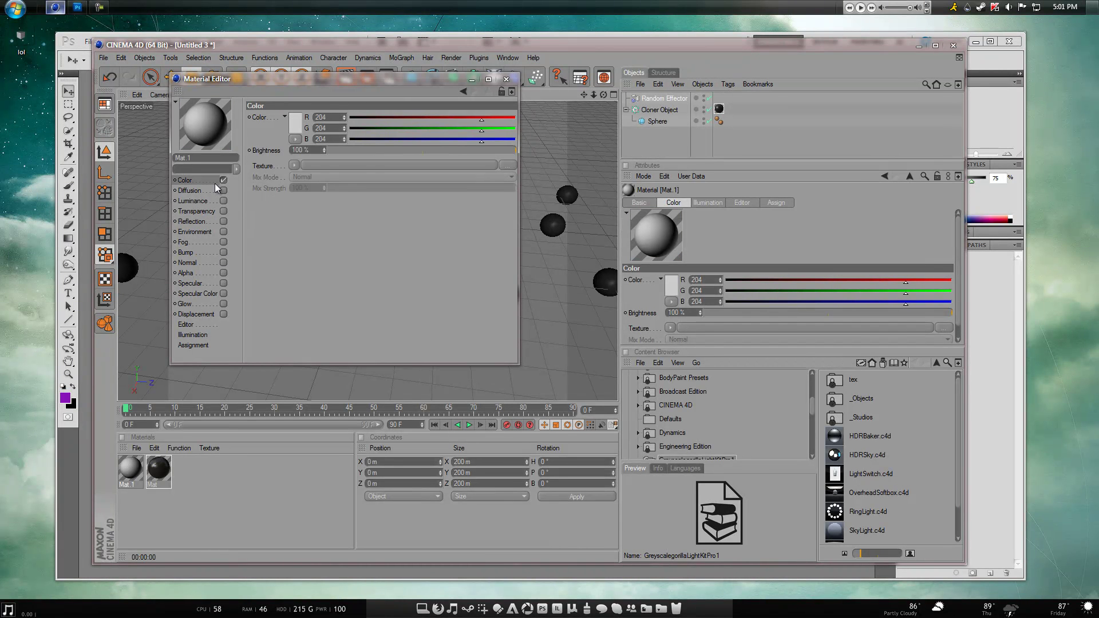
click(350, 167)
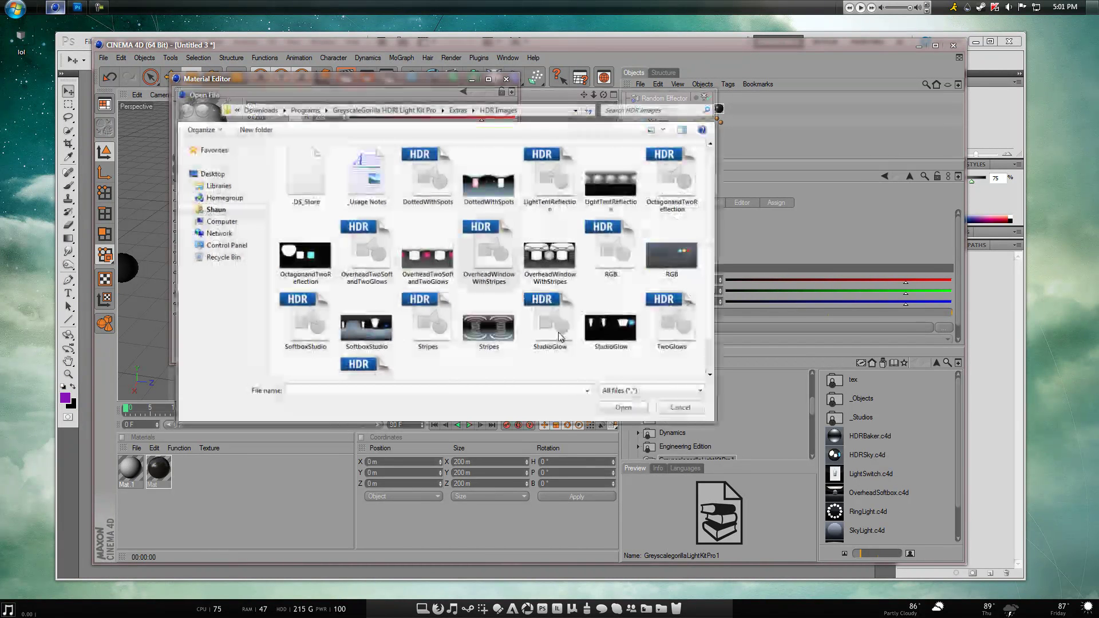
double_click(429, 182)
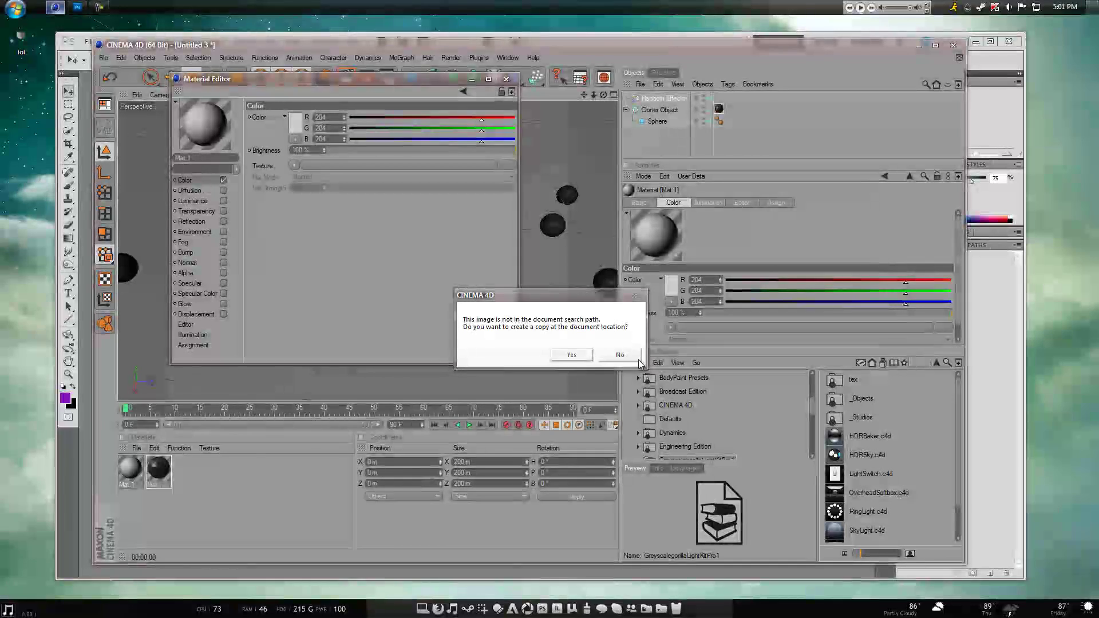
click(506, 79)
drag(515, 77, 657, 98)
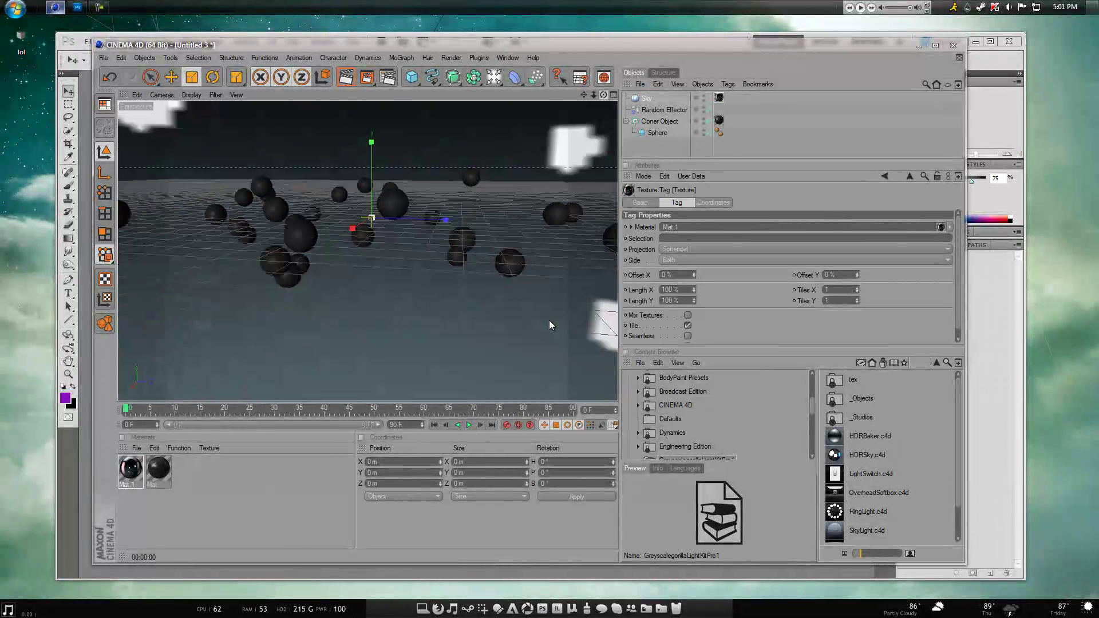
Preview-render the sky reflections, keep Geometry anti-aliasing, and re-render from a new orbit angle.
key(ctrl+r)
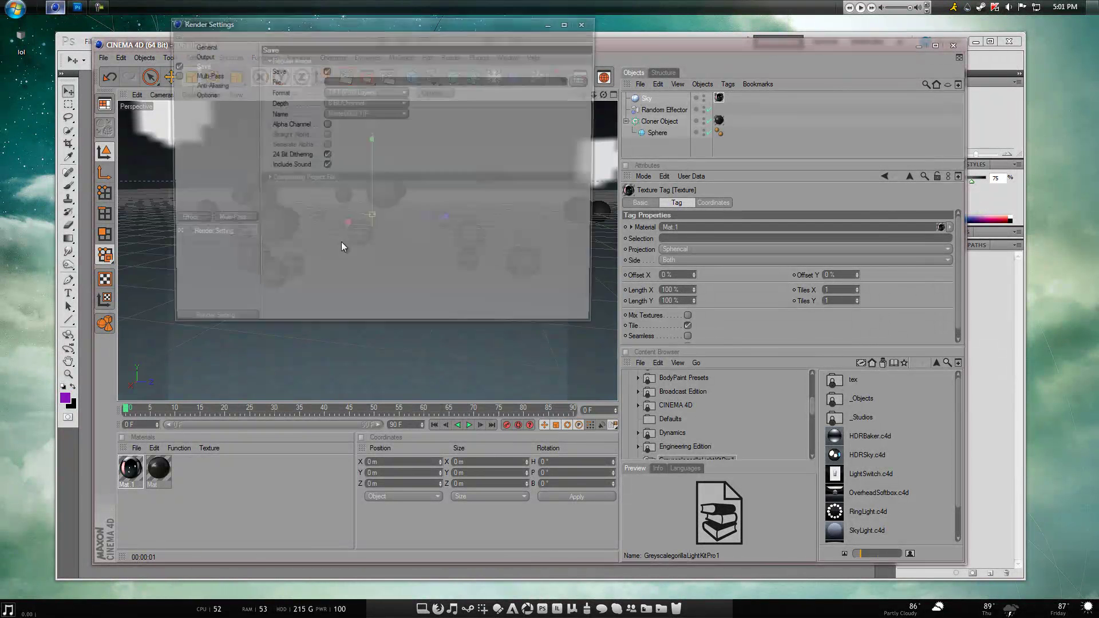
click(208, 85)
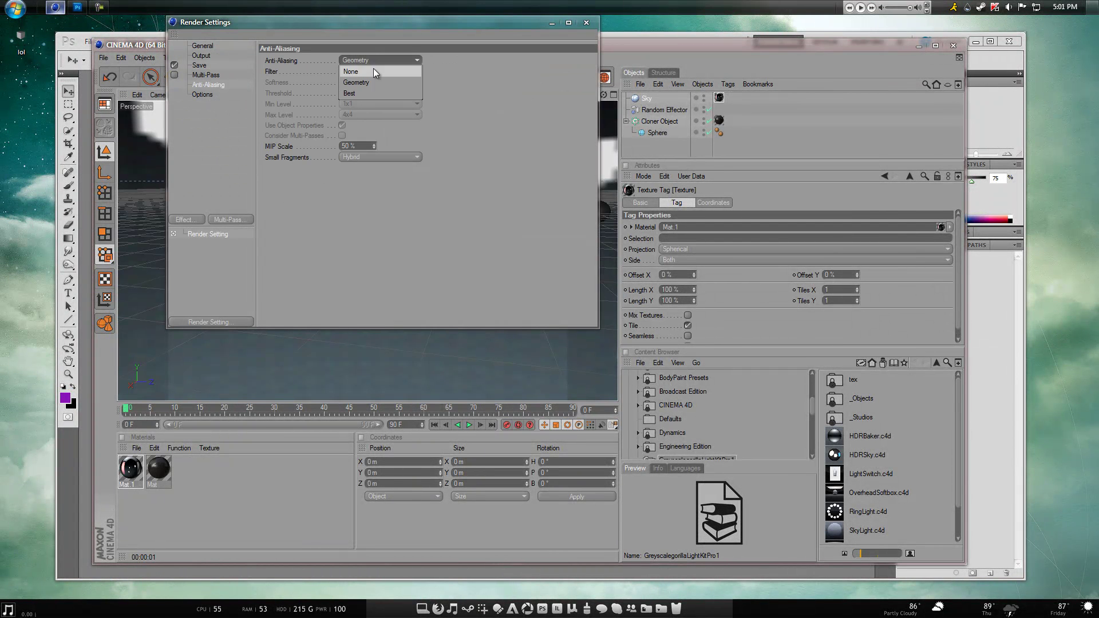
click(373, 83)
click(586, 22)
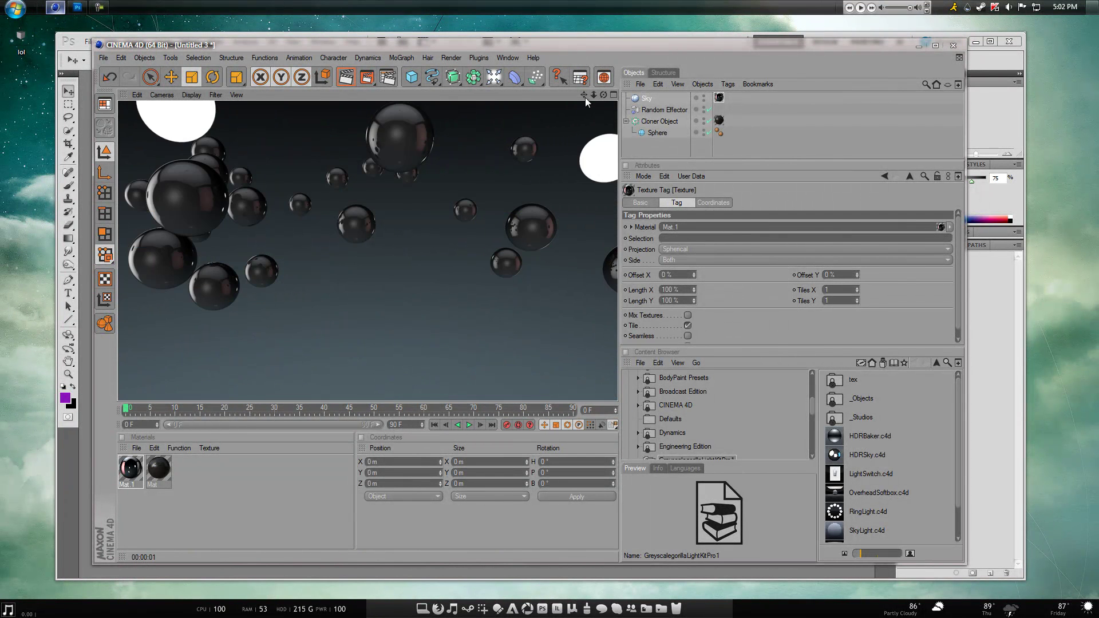
click(560, 324)
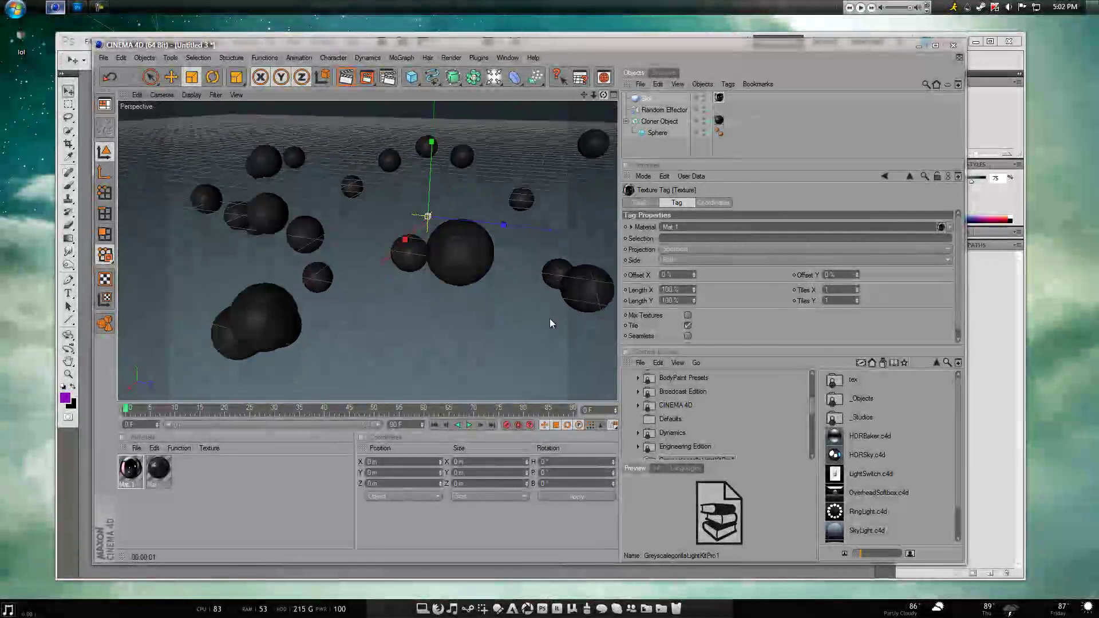
alt+drag(548, 317, 538, 346)
key(ctrl+r)
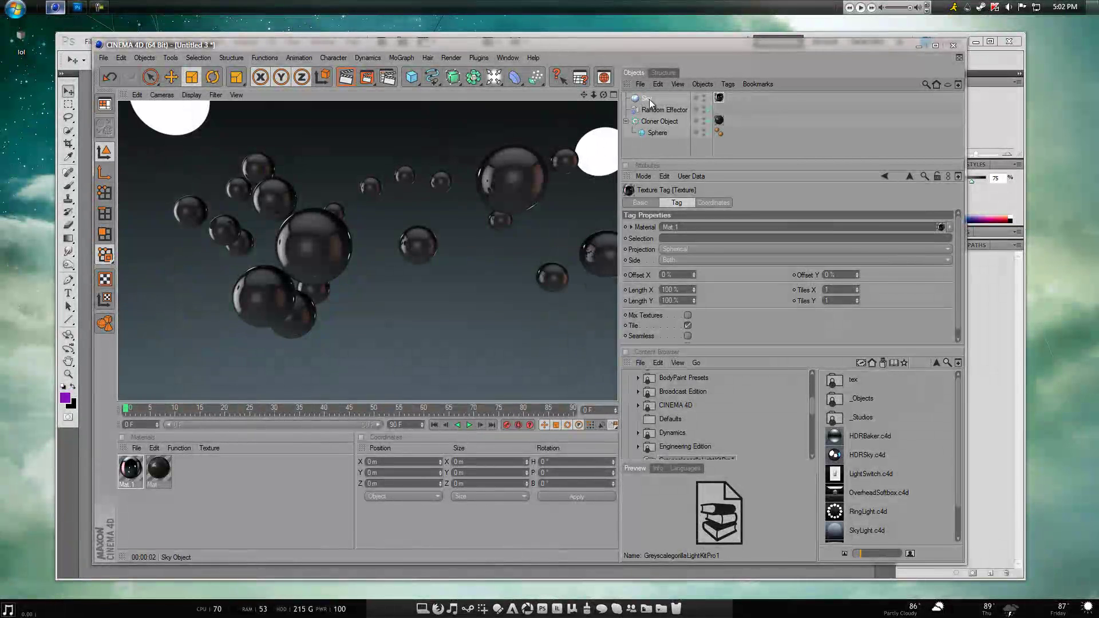
Add a Compositing tag to the Sky with Seen by Camera off, then preview-render.
right_click(649, 98)
mouse_move(675, 107)
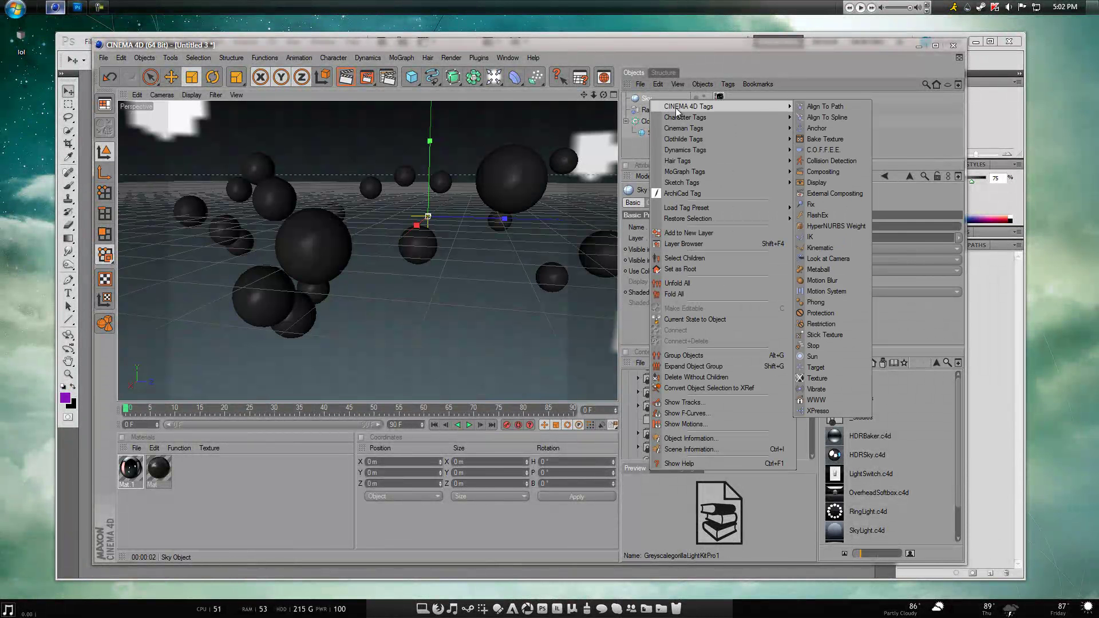
click(840, 172)
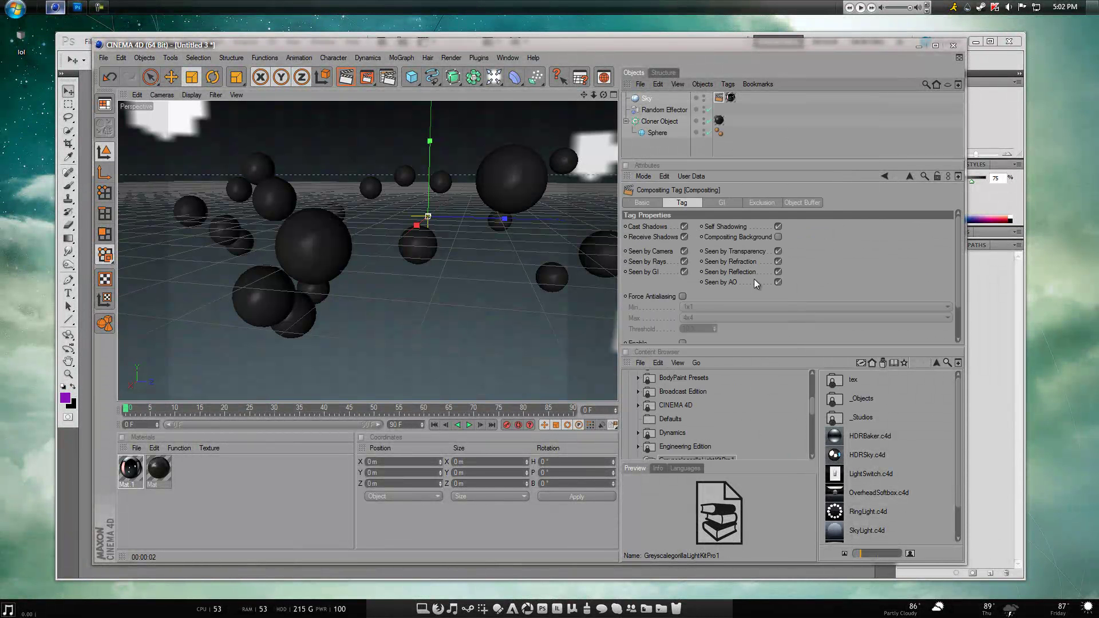
click(684, 251)
key(alt+r)
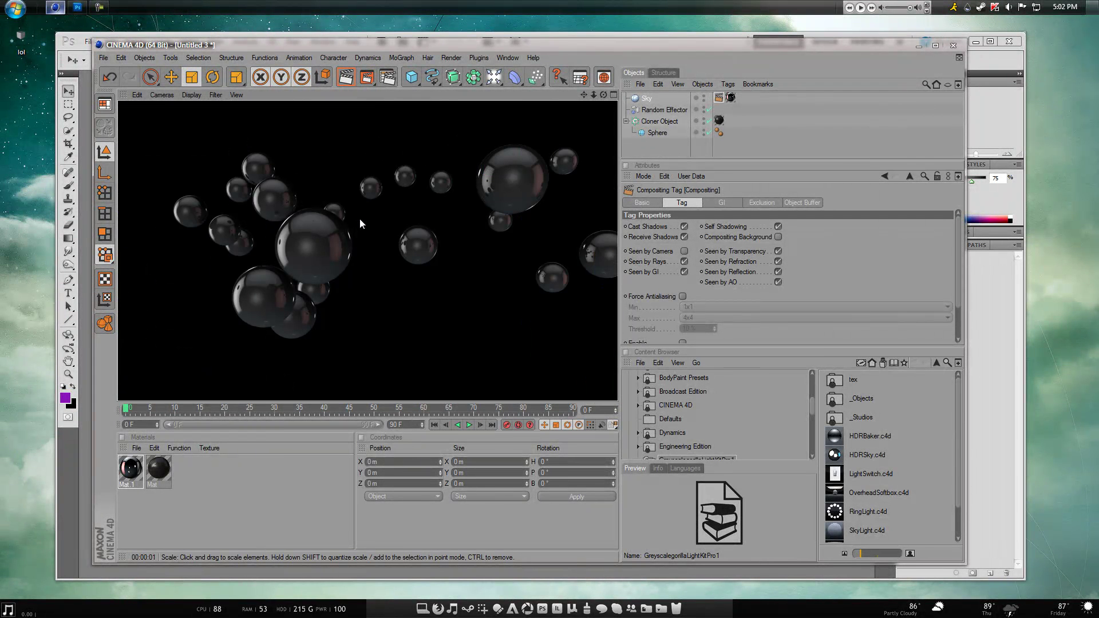
click(239, 497)
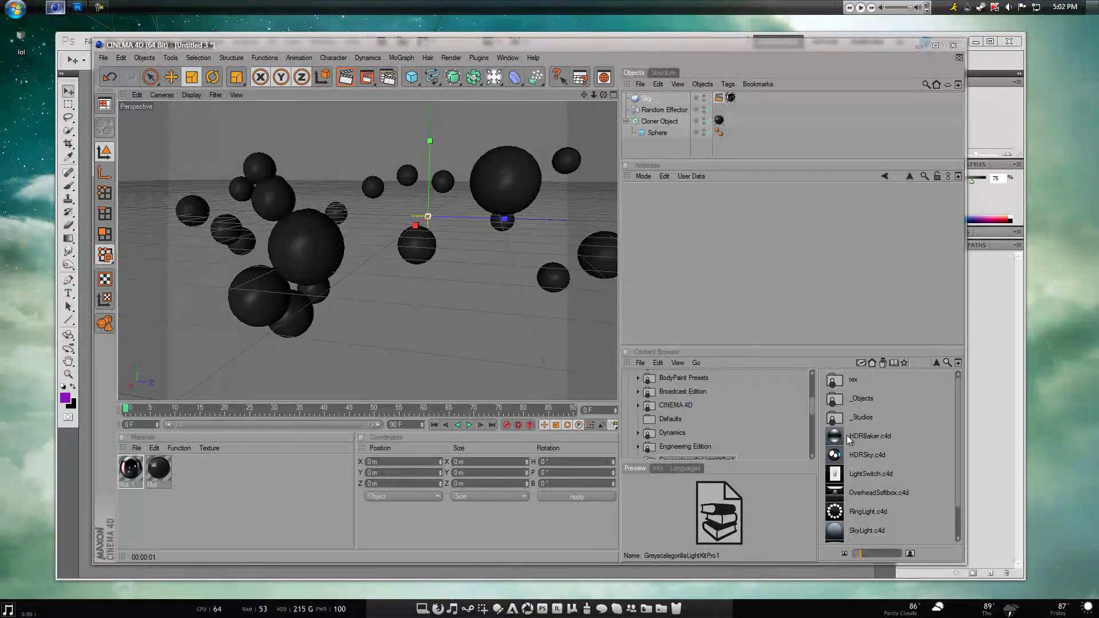
Load the OverheadSoftbox light preset, reframe the view and preview-render the glossy reflections.
click(838, 491)
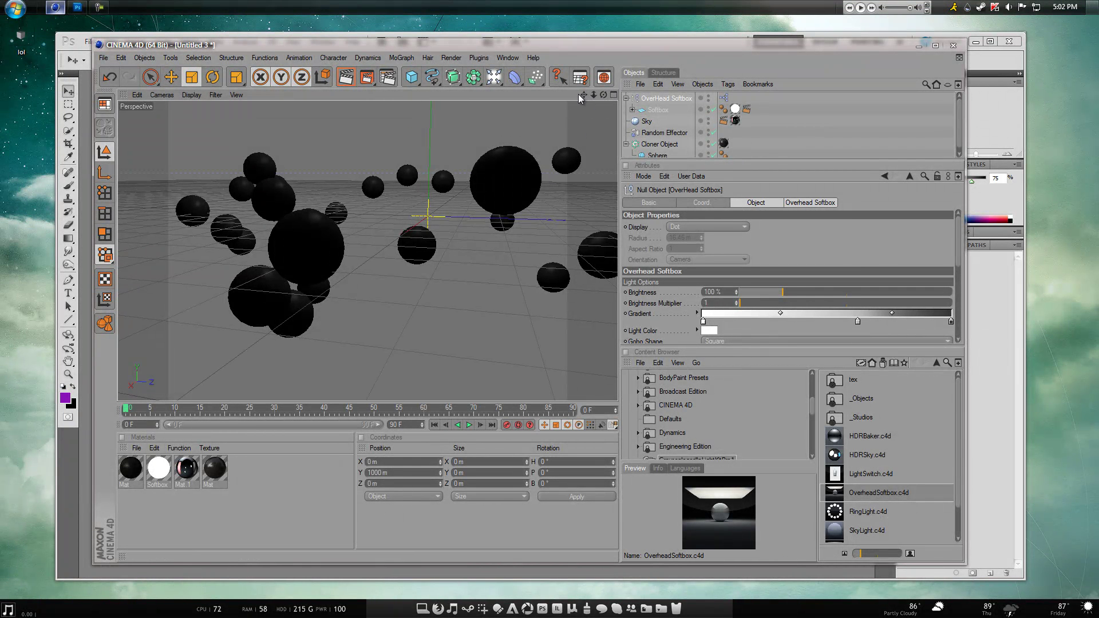
drag(581, 95, 549, 317)
key(ctrl+r)
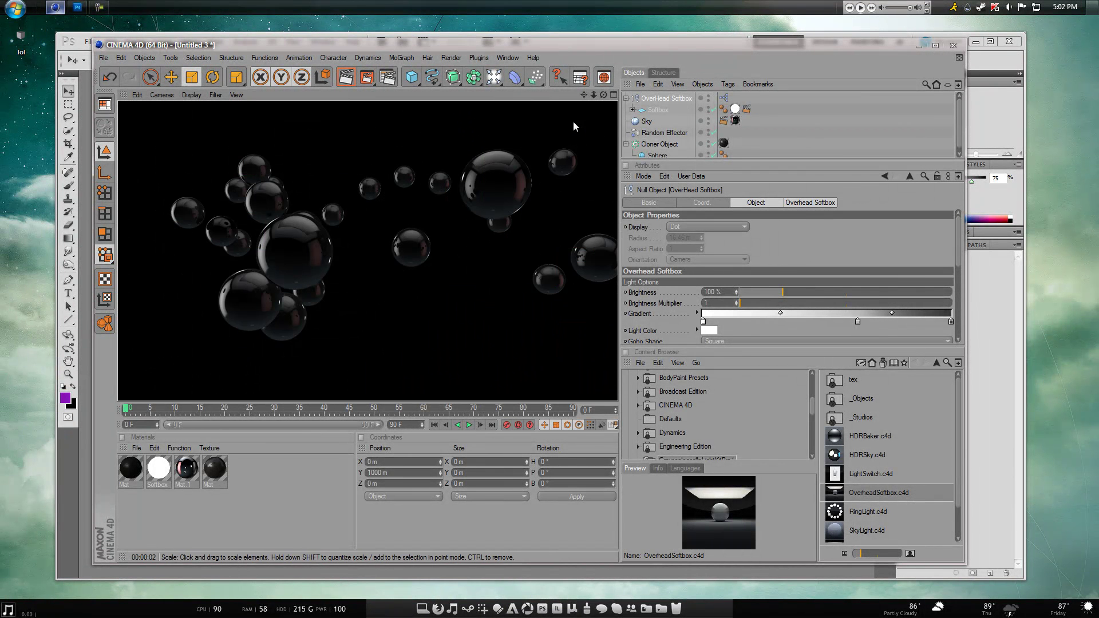
click(583, 96)
drag(582, 97, 569, 139)
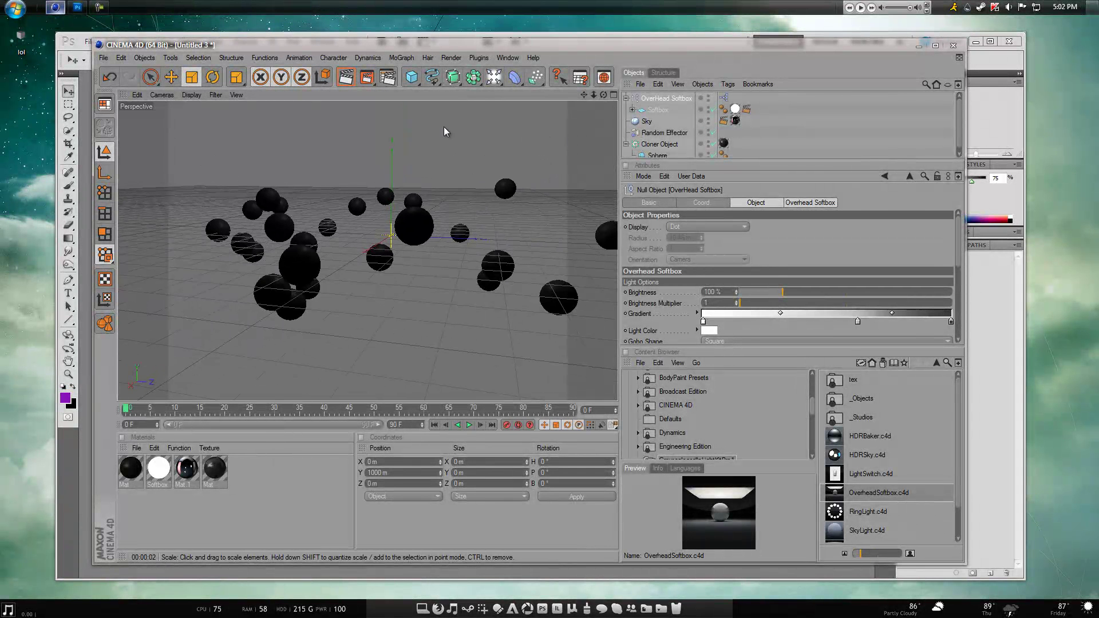
Set the render output to the Screen 1024 x 768 preset.
click(383, 78)
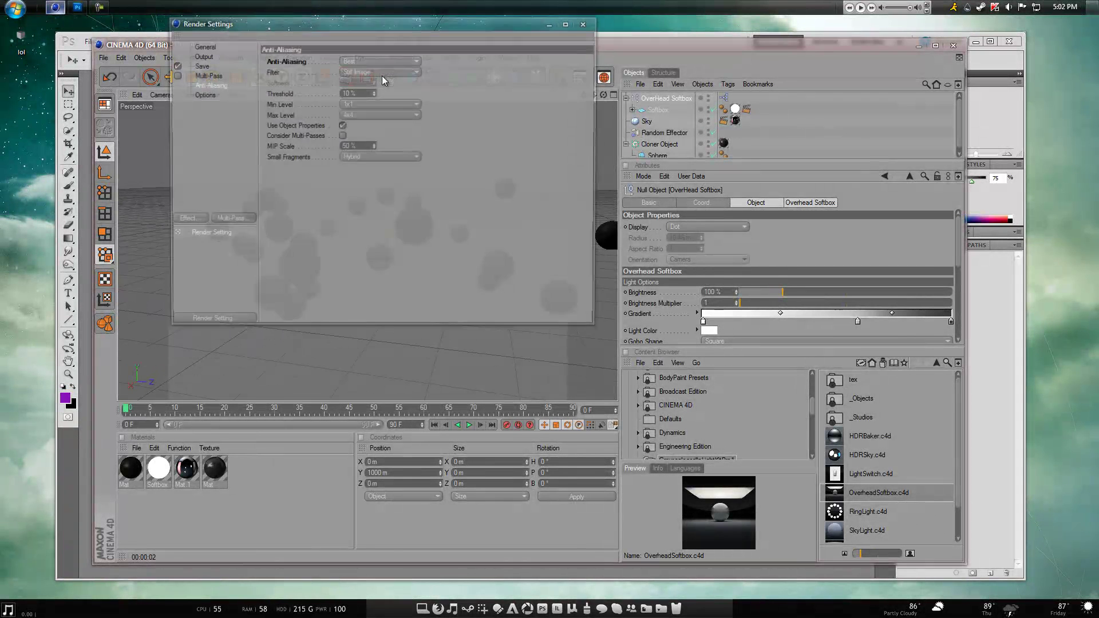
click(202, 76)
click(201, 56)
click(269, 60)
mouse_move(289, 72)
click(359, 125)
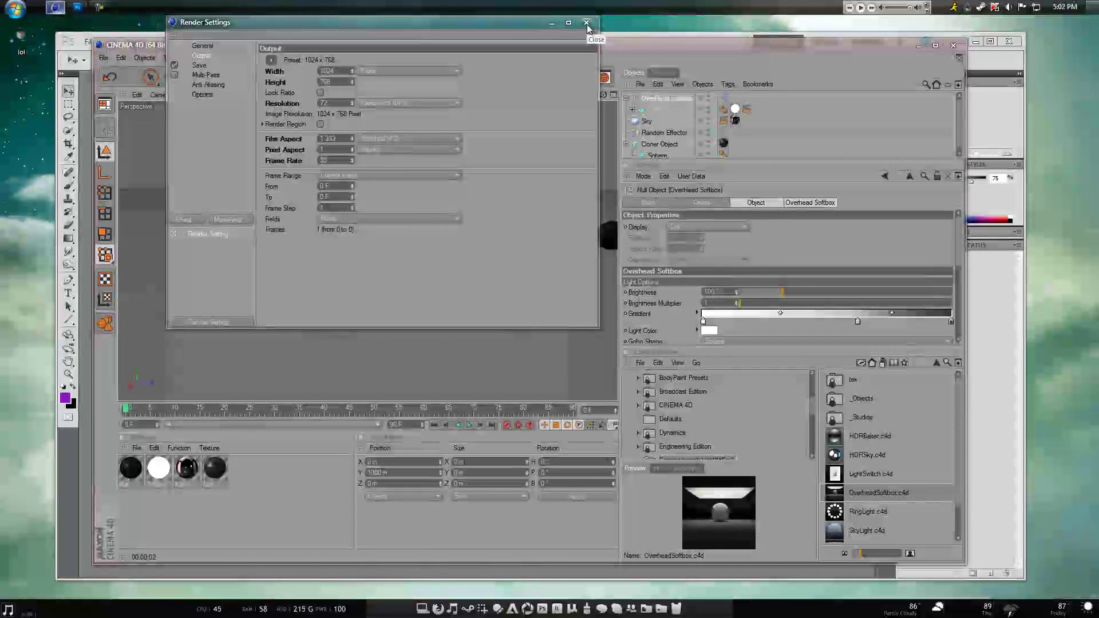
Turn on the alpha channel for saving and render lolo.tif to the Picture Viewer.
click(207, 65)
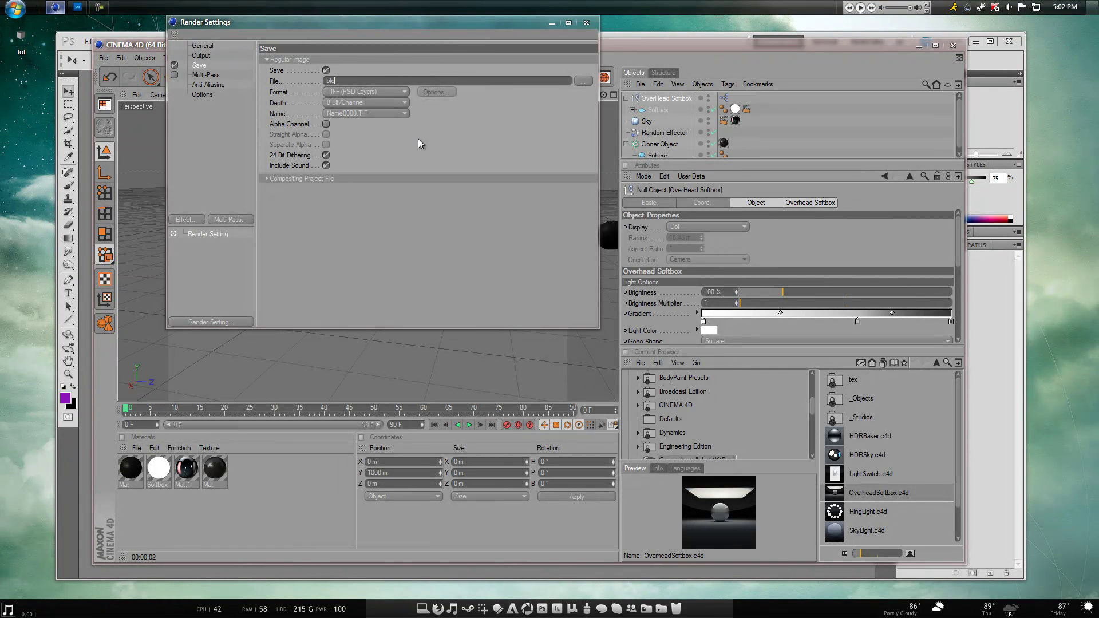
click(326, 124)
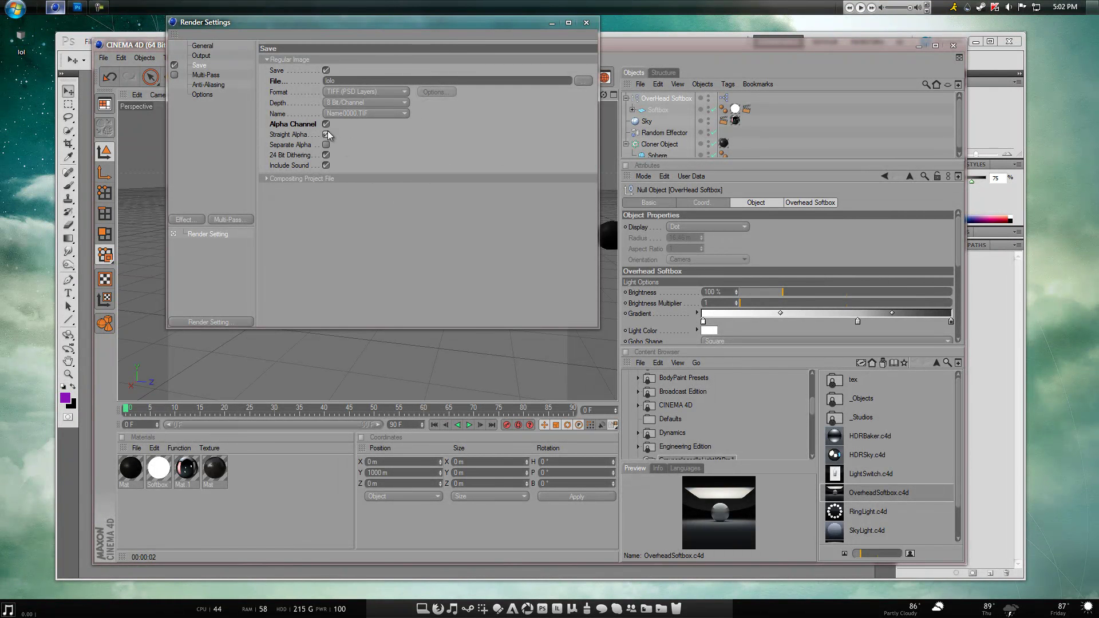
click(588, 23)
click(366, 77)
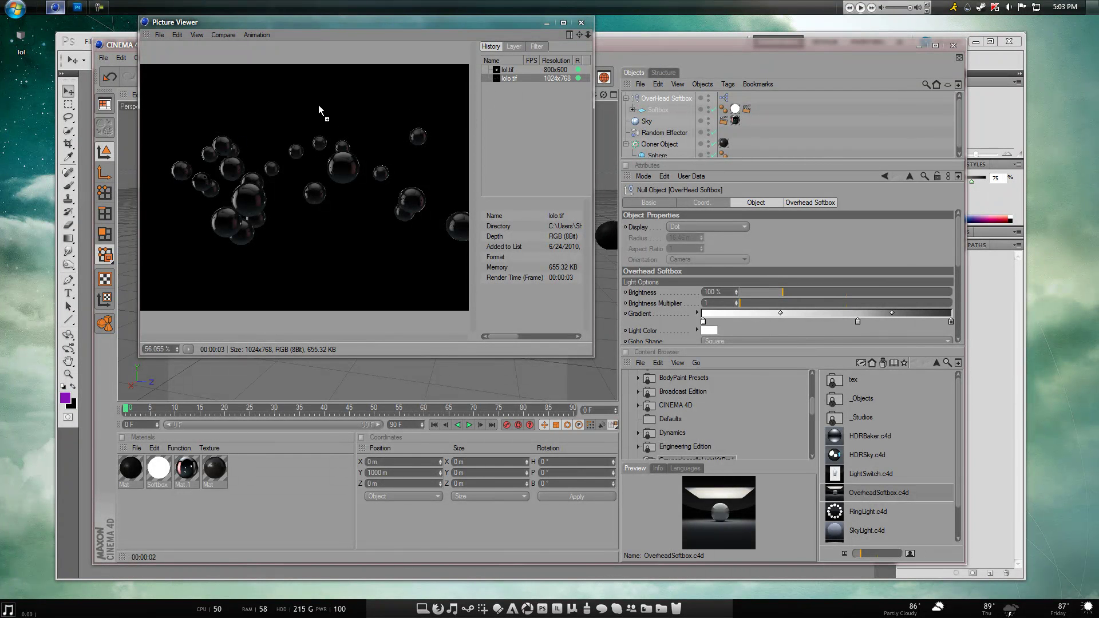
Save the render as lolo.tif on the Desktop, then close the Picture Viewer and minimize Cinema 4D.
click(160, 34)
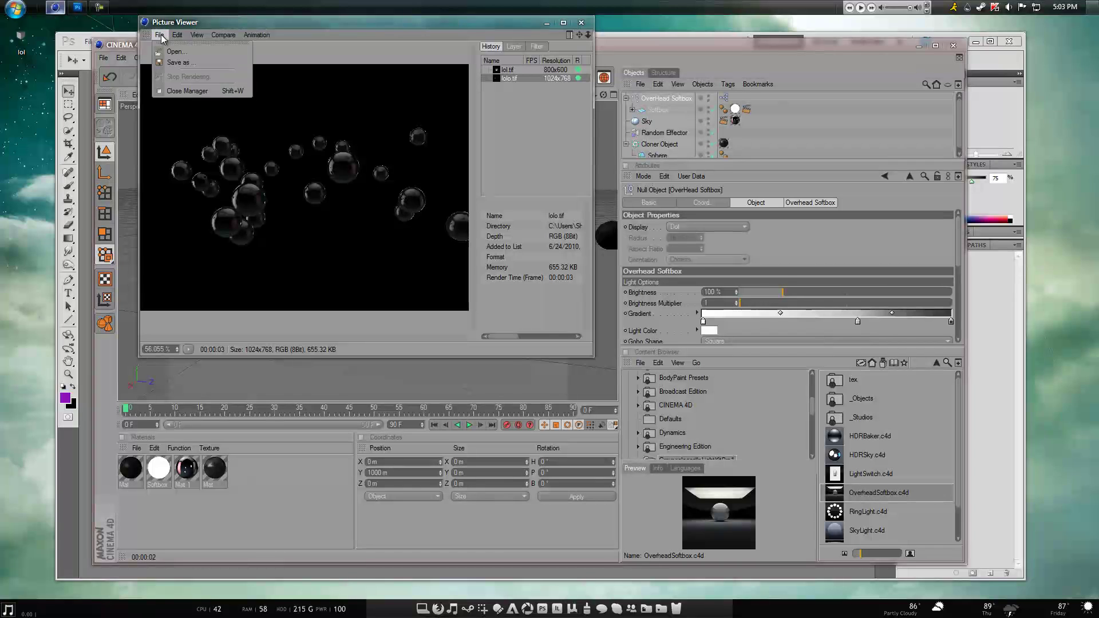
click(172, 63)
click(152, 151)
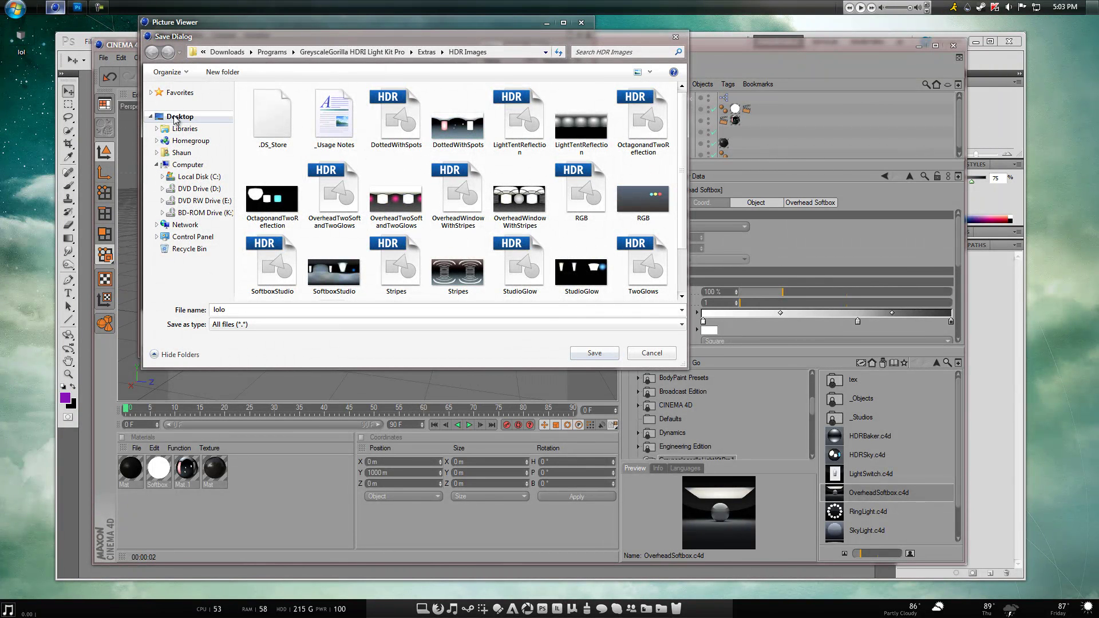
click(178, 117)
click(579, 354)
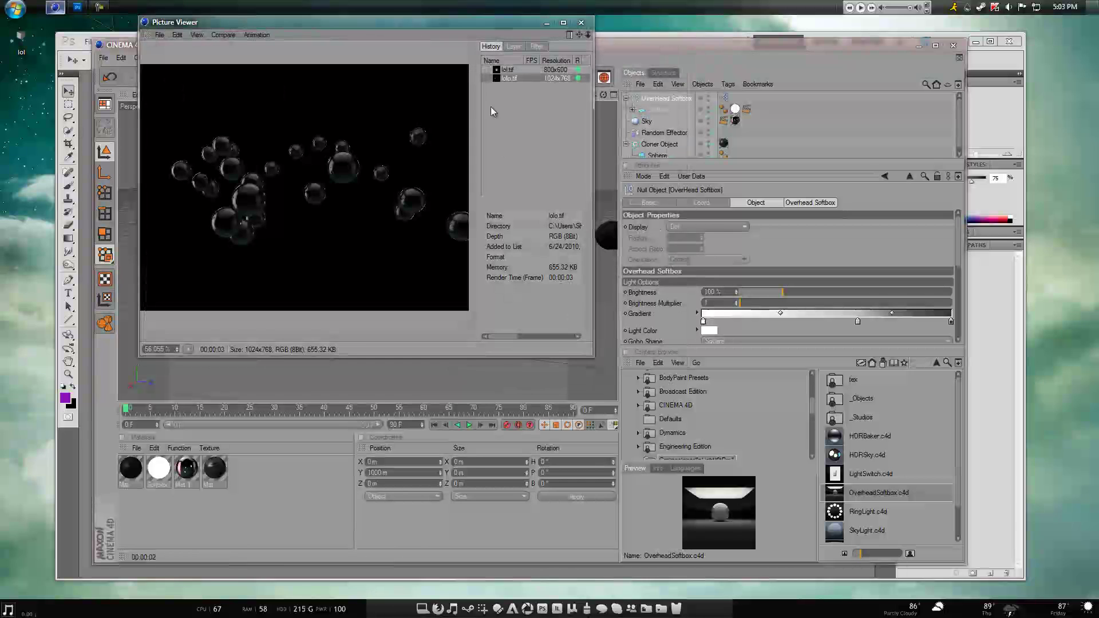
click(580, 24)
click(919, 45)
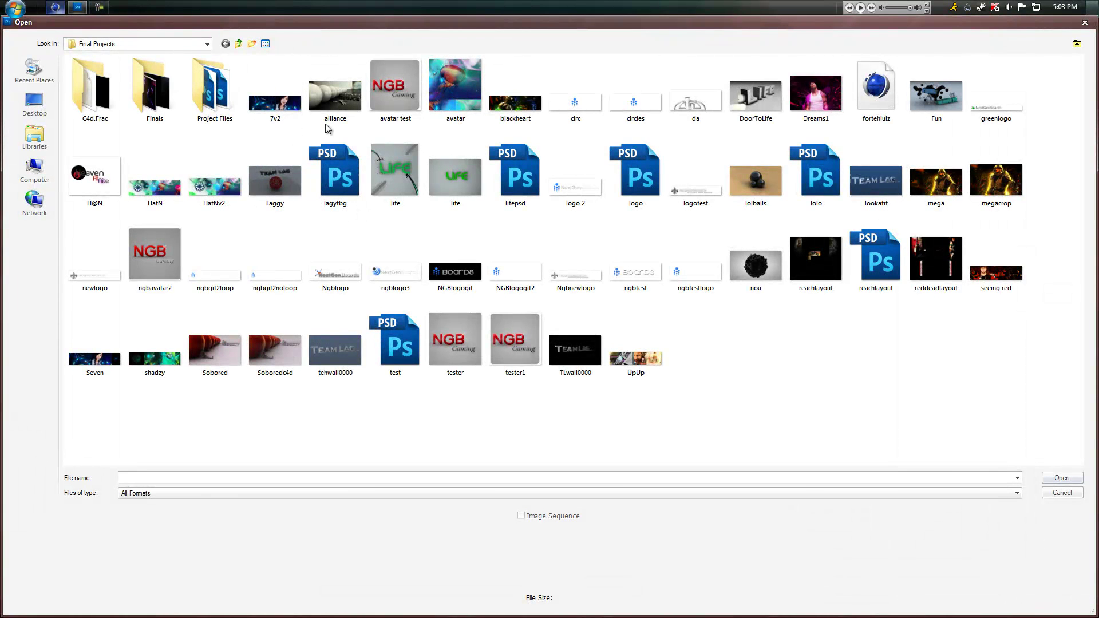
Open the portrait JPG photo and float it in its own window.
key(BackSpace)
double_click(331, 74)
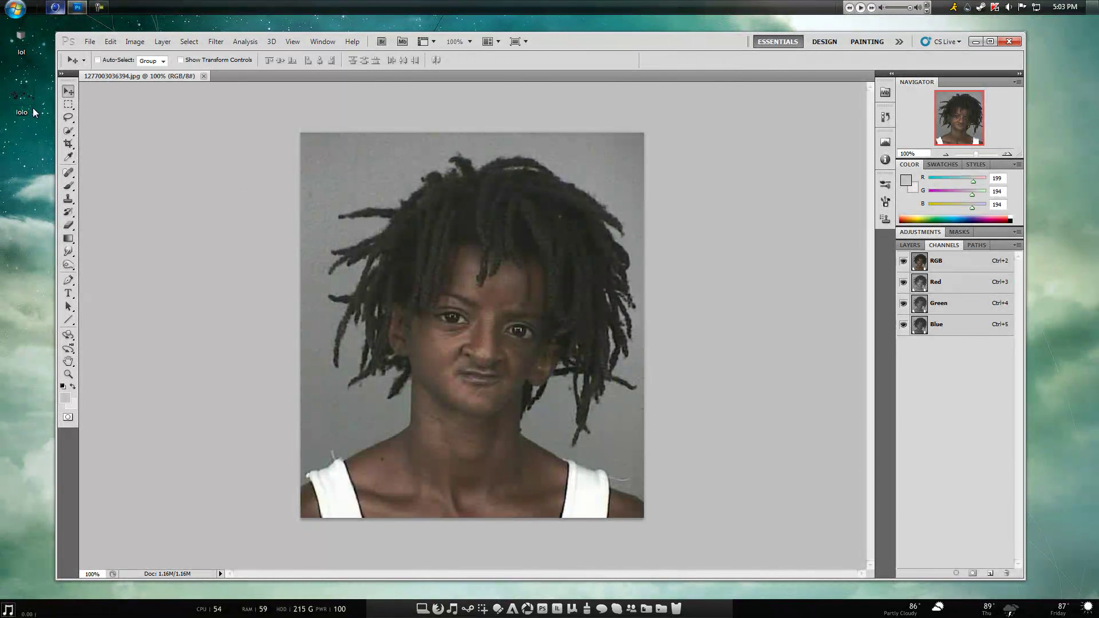
drag(138, 76, 338, 131)
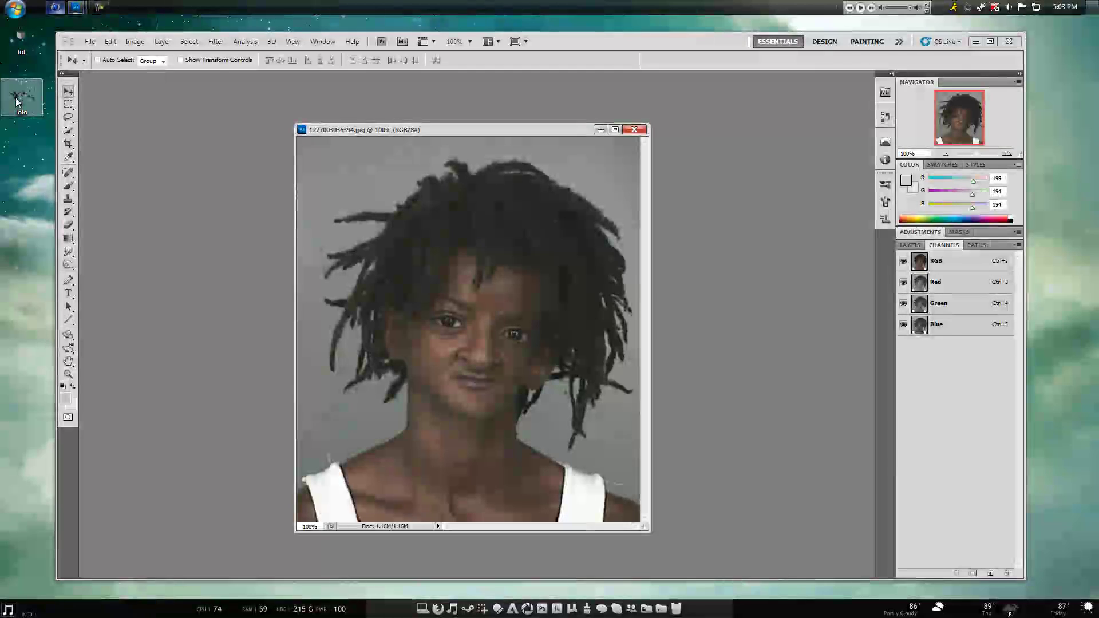
Drag lolo.tif from the desktop into Photoshop and make it the active document.
drag(18, 97, 216, 253)
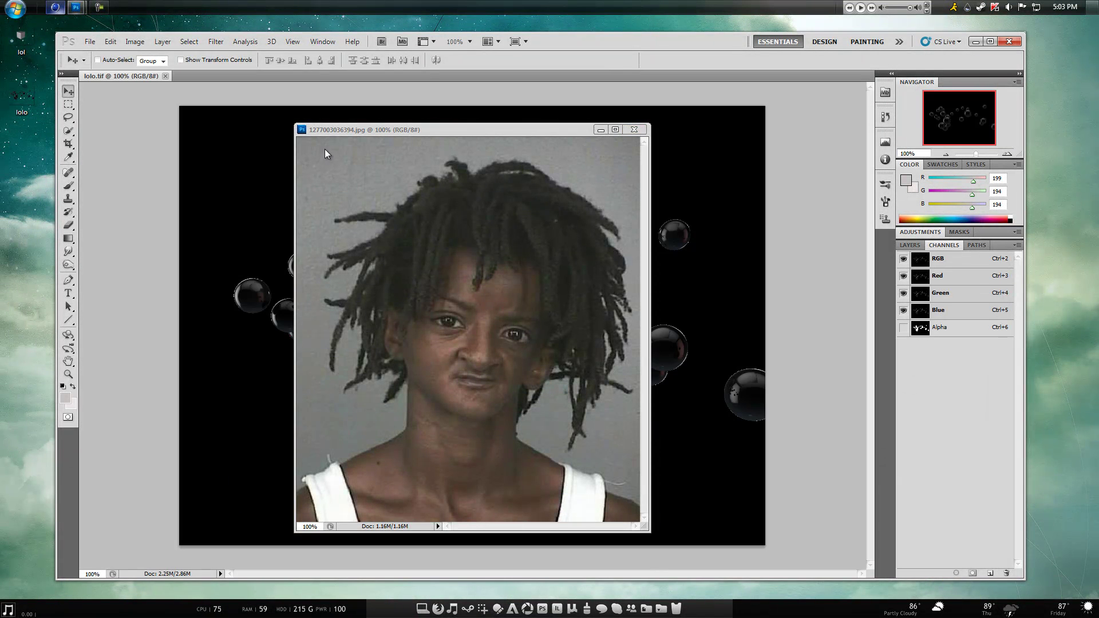
drag(380, 129, 525, 191)
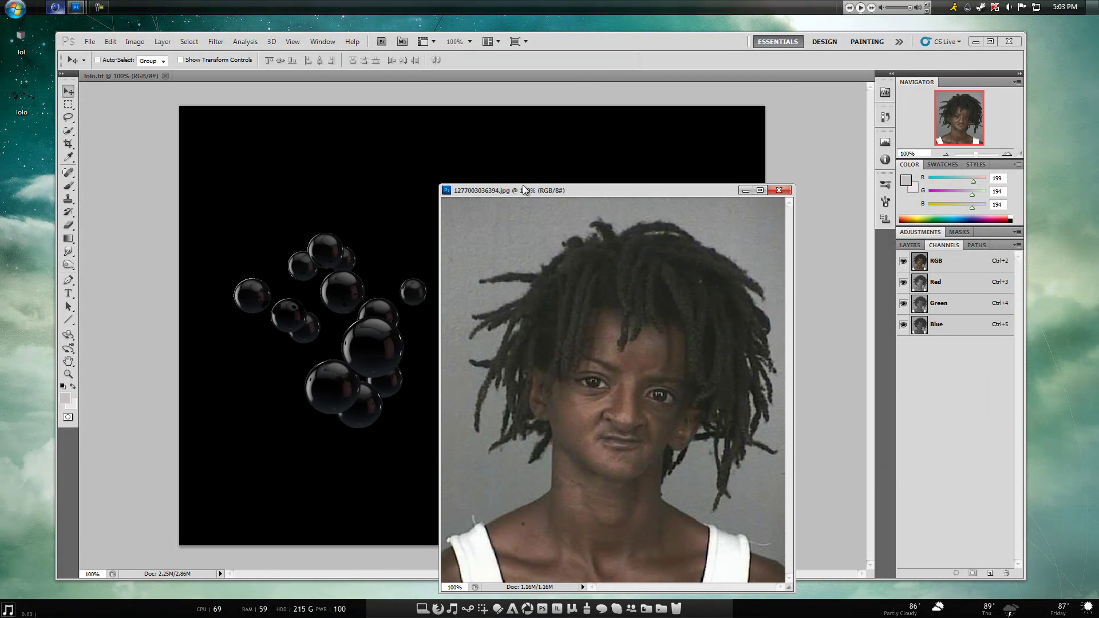
click(363, 170)
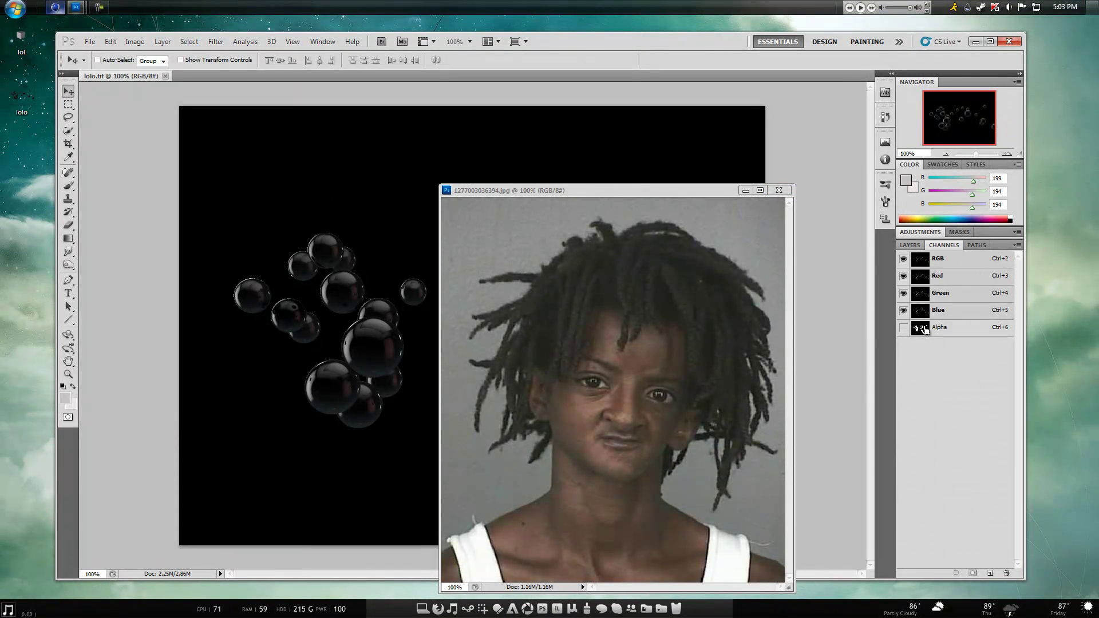
Load the lolo.tif Alpha channel as a selection of the spheres.
click(517, 193)
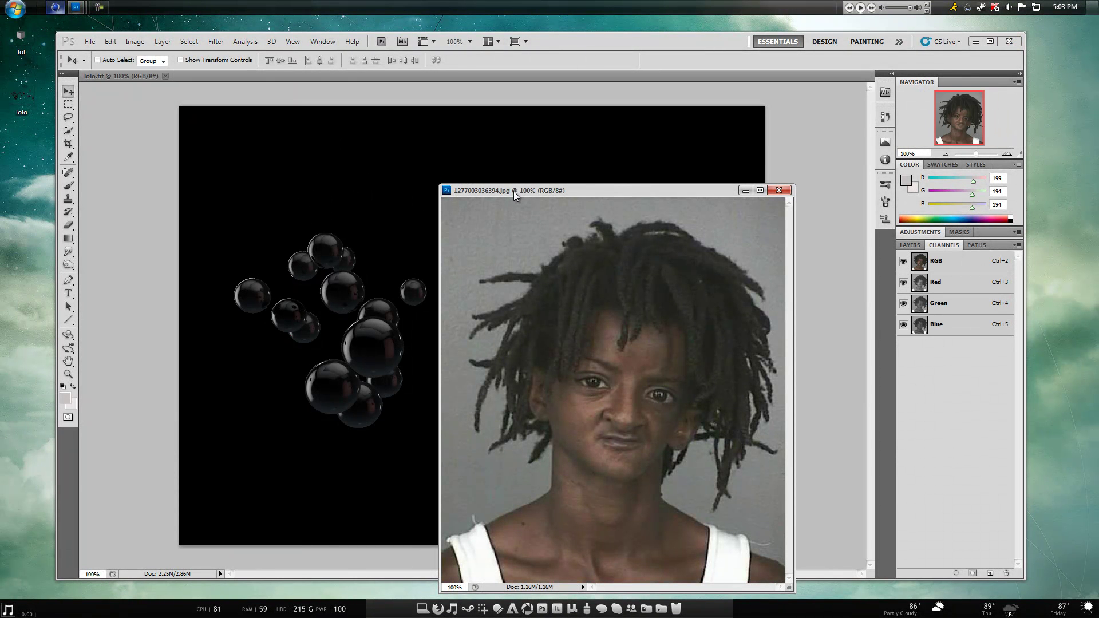
drag(517, 193, 560, 89)
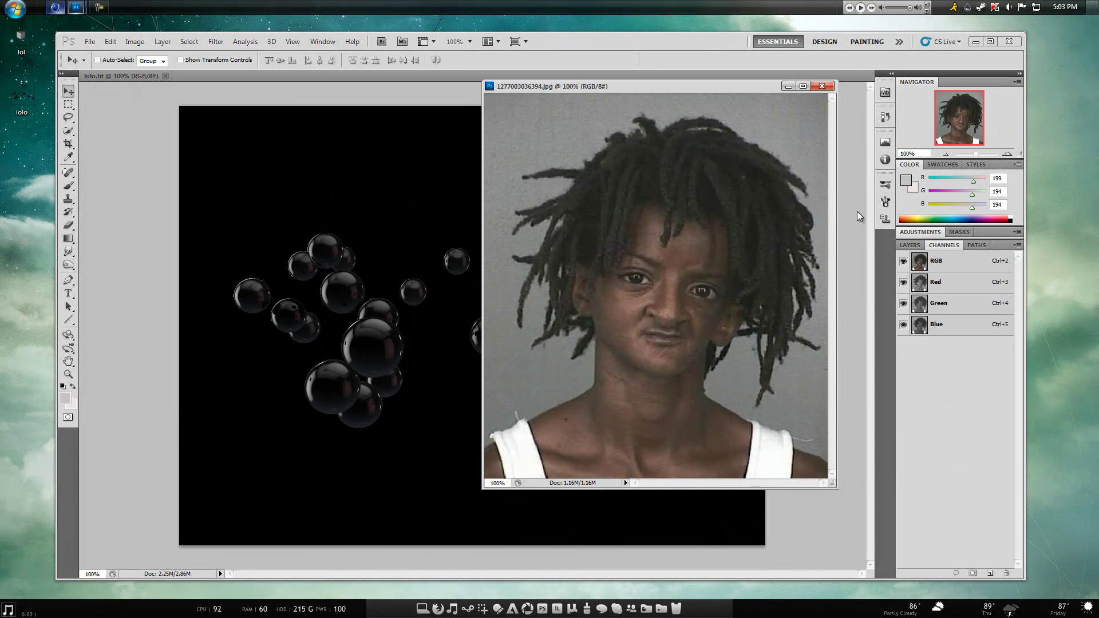
click(380, 287)
ctrl+click(920, 327)
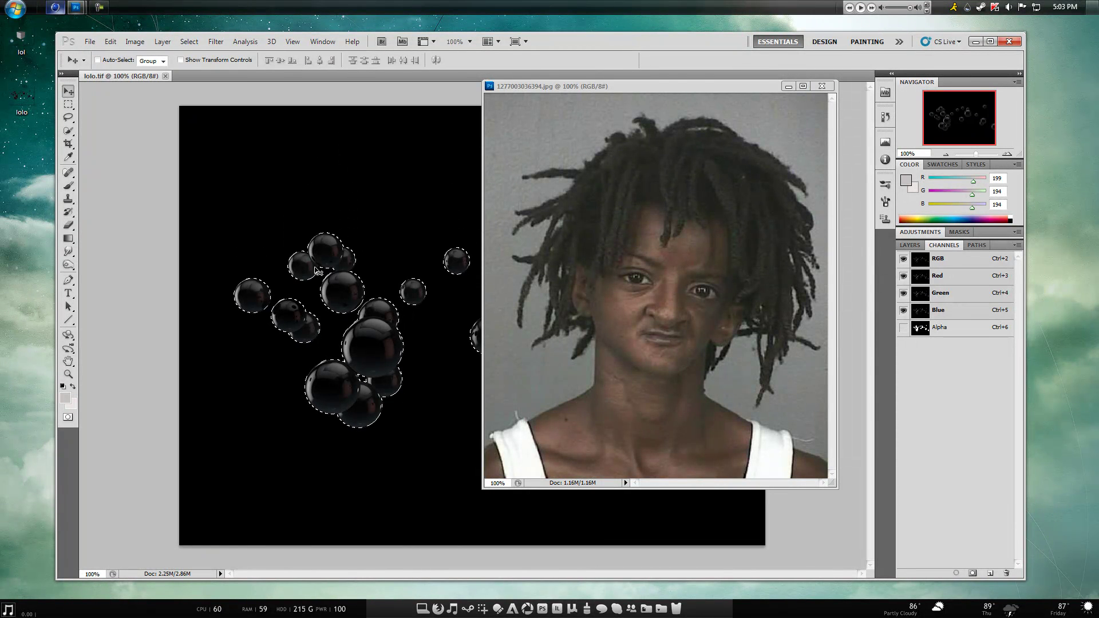
click(822, 86)
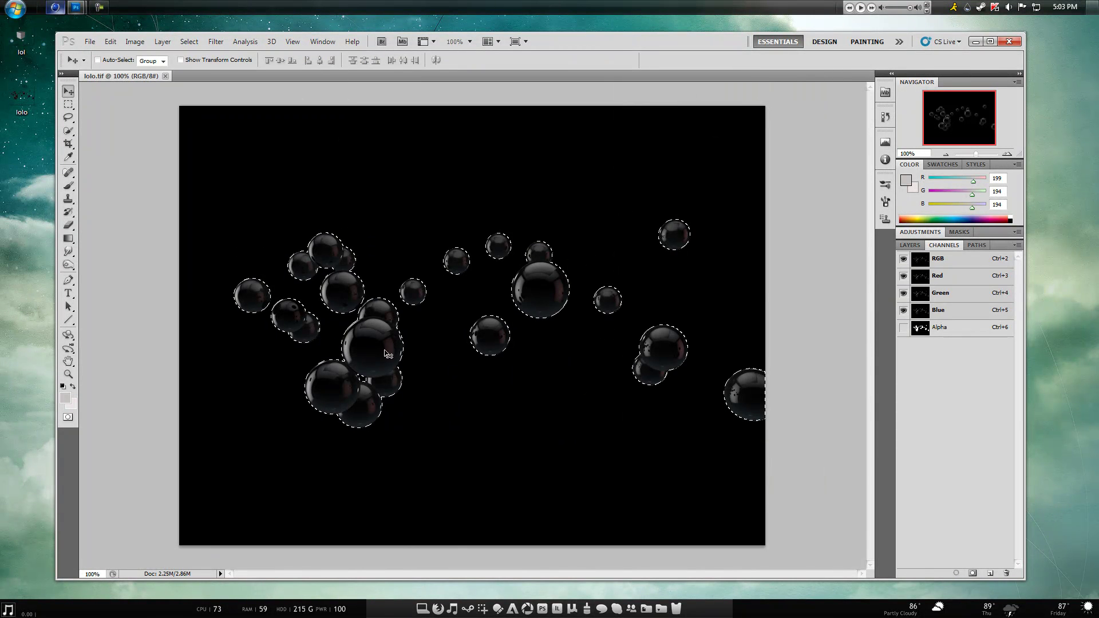
drag(380, 295, 401, 287)
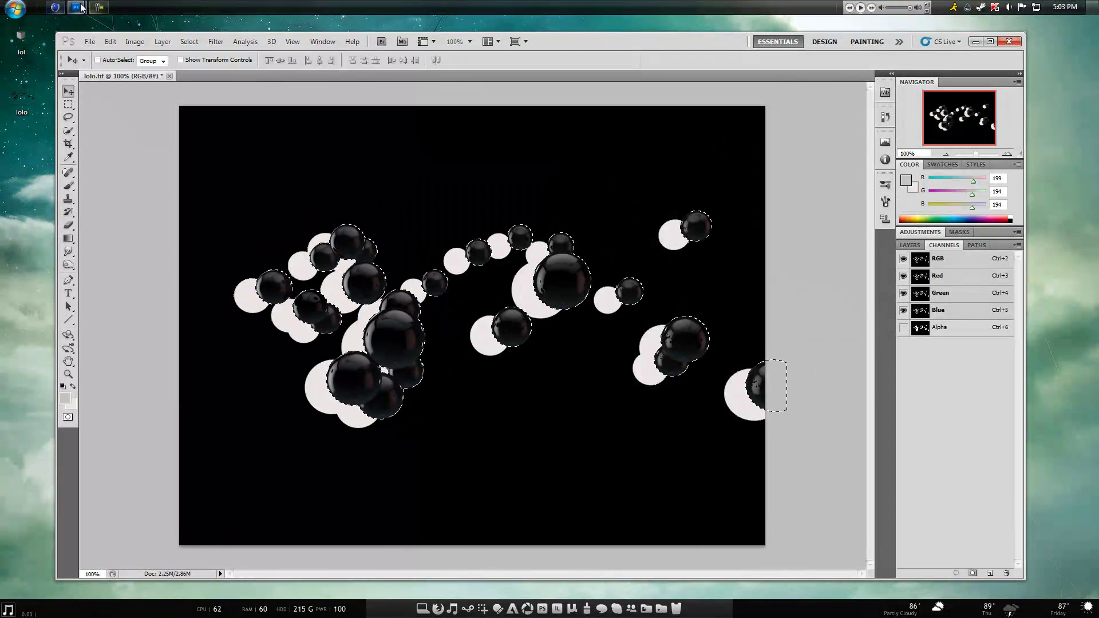
Move the cut-out spheres onto the portrait and position them over the face.
mouse_move(76, 7)
click(198, 68)
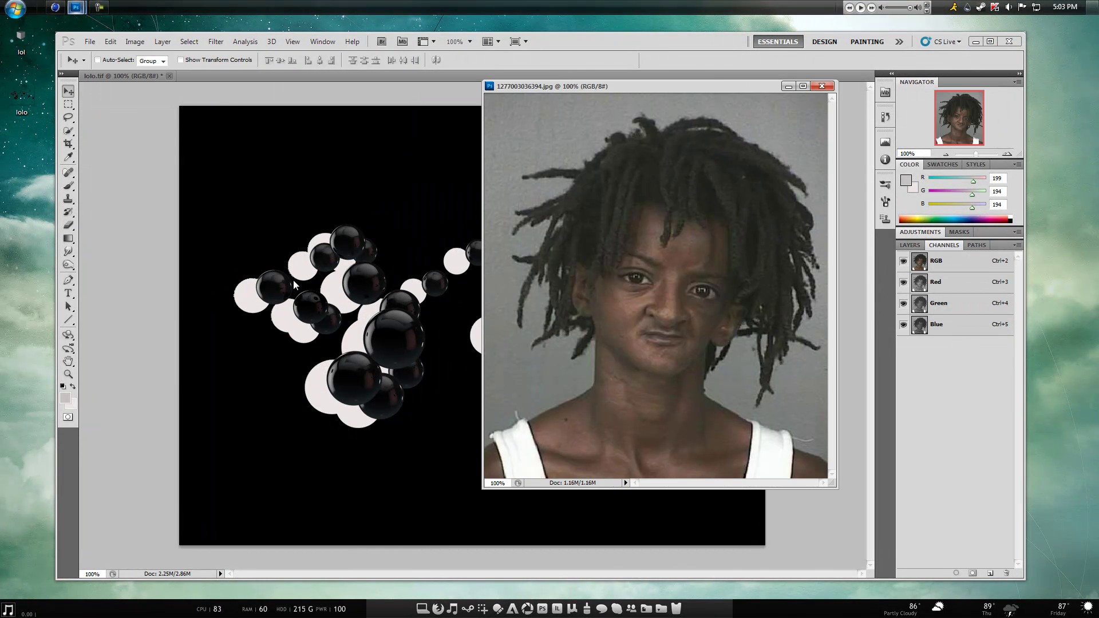
drag(361, 282, 651, 218)
click(802, 85)
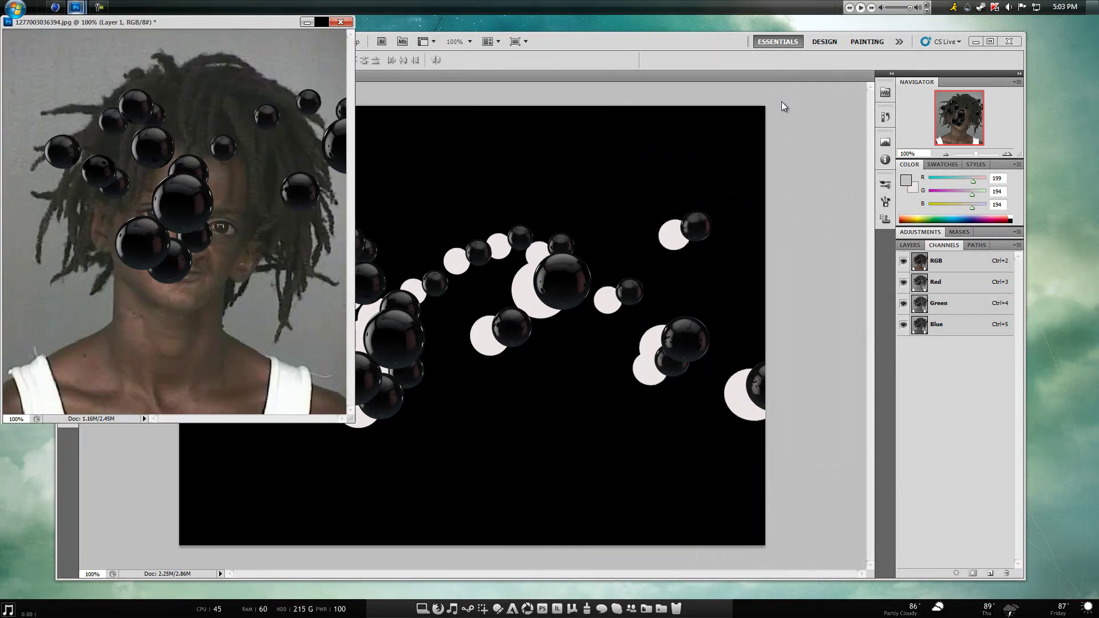
drag(535, 296, 540, 322)
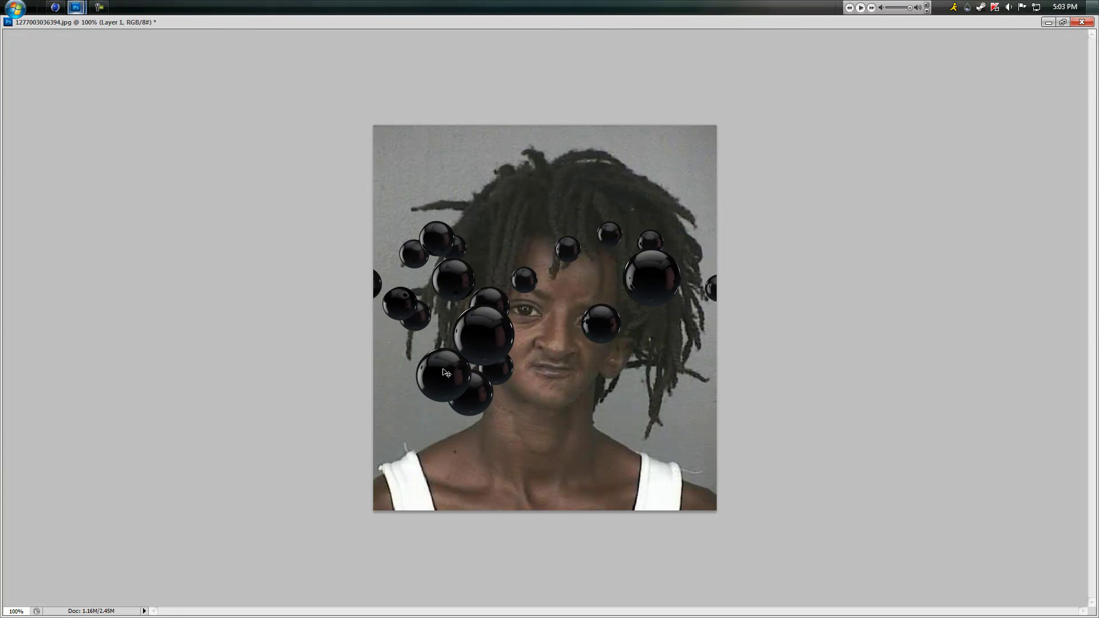
Delete the spheres layer, close both documents without saving, and quit Photoshop.
key(Delete)
click(1080, 23)
click(557, 247)
click(1009, 42)
click(549, 247)
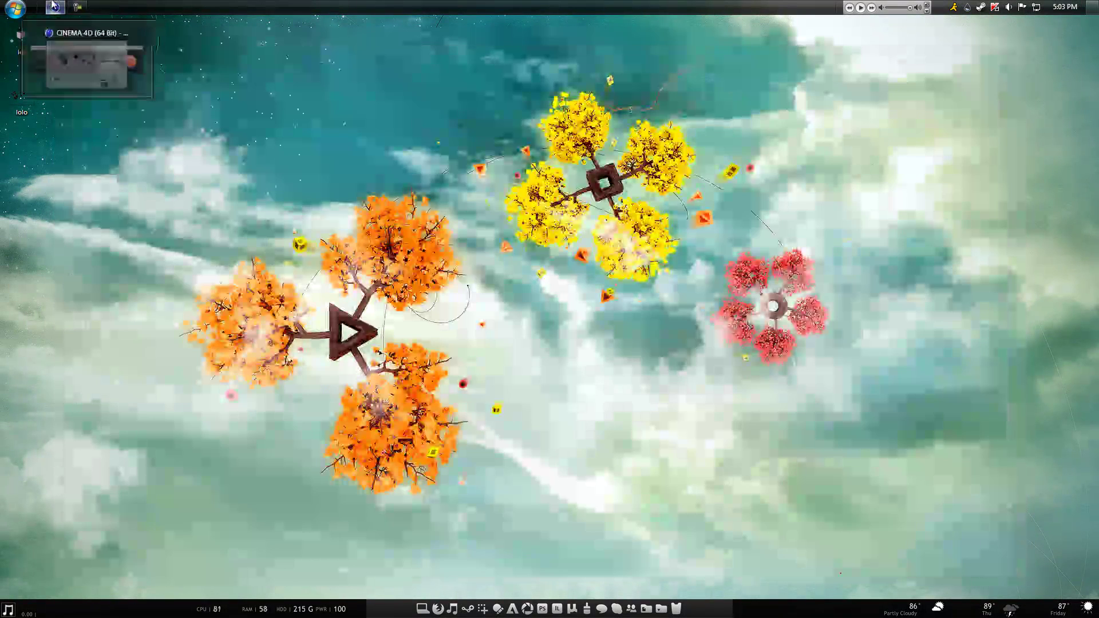
Quit Cinema 4D, declining to save both the sphere and cube projects.
click(55, 7)
click(954, 46)
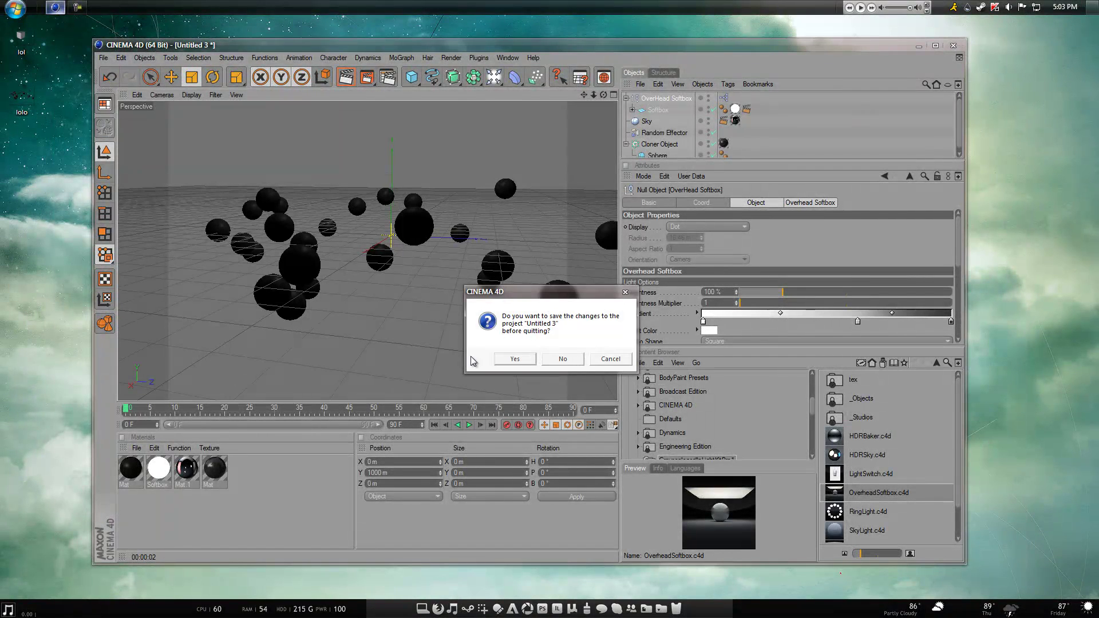
click(562, 359)
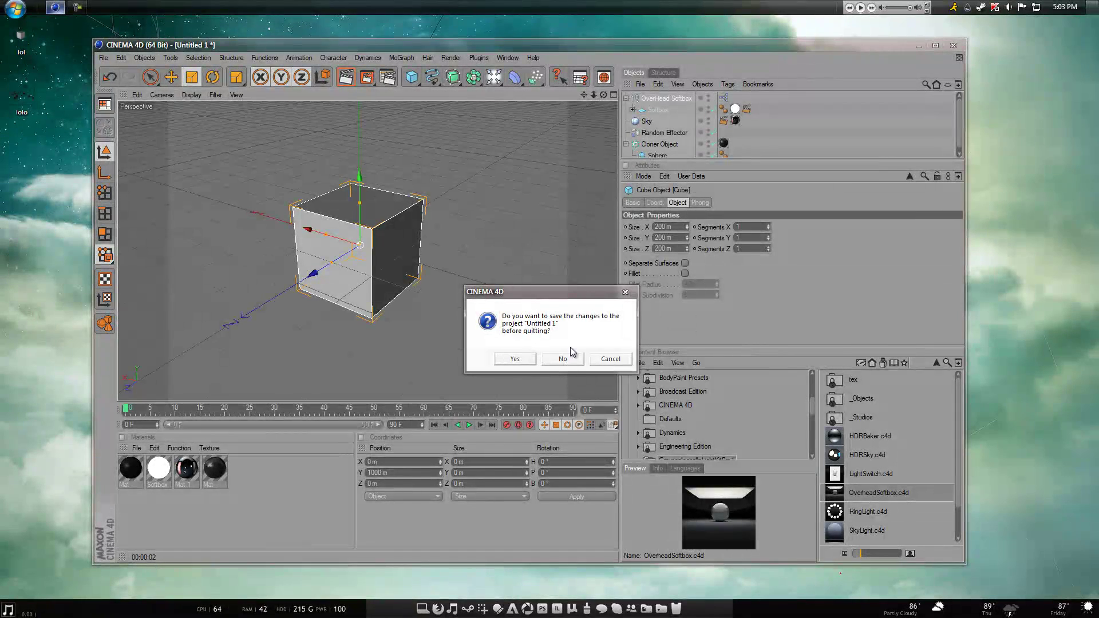
click(558, 359)
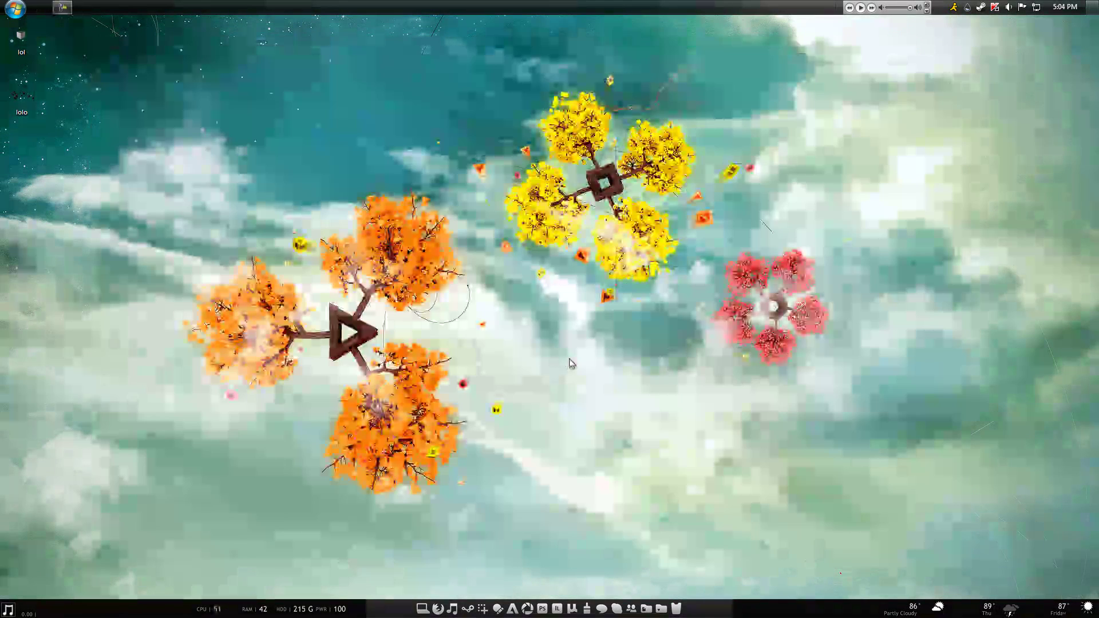